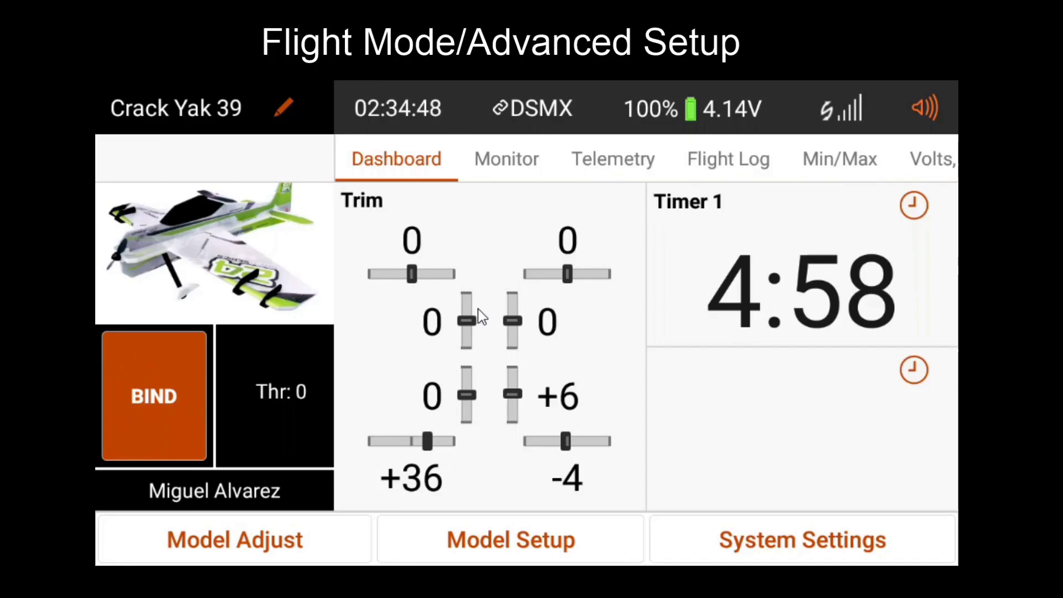
- In the model's channel assignment, set channel 8 Aux3 to Flight Mode and channel 9 Aux4 to Switch A
click(544, 542)
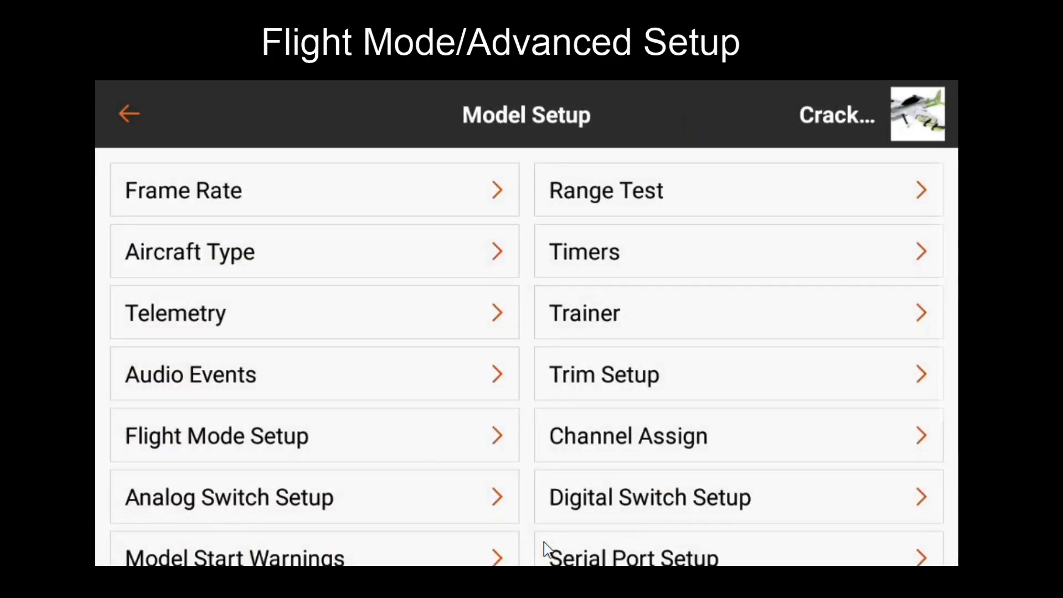
click(589, 440)
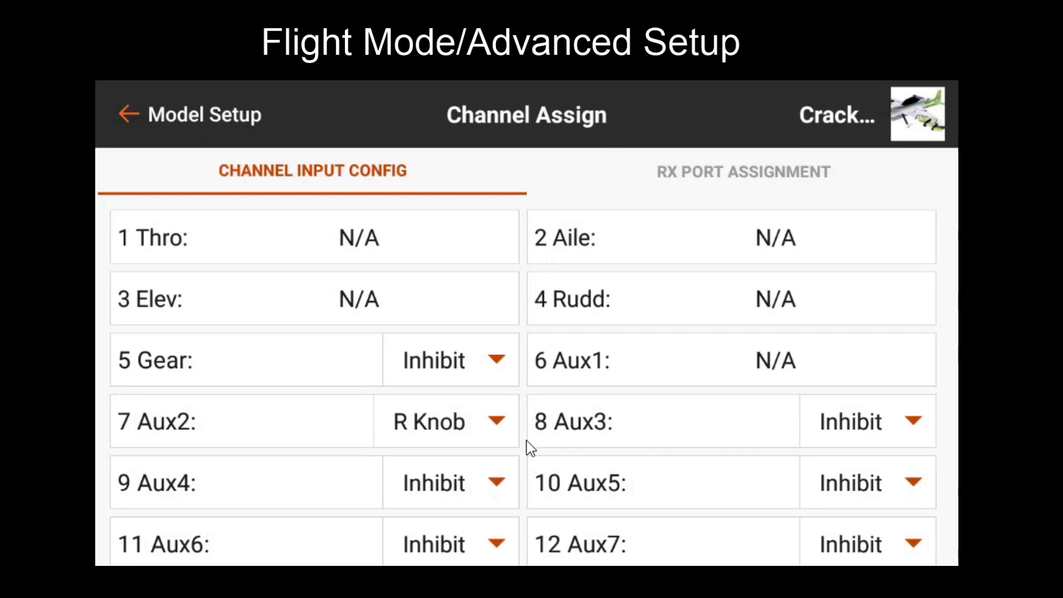
click(869, 423)
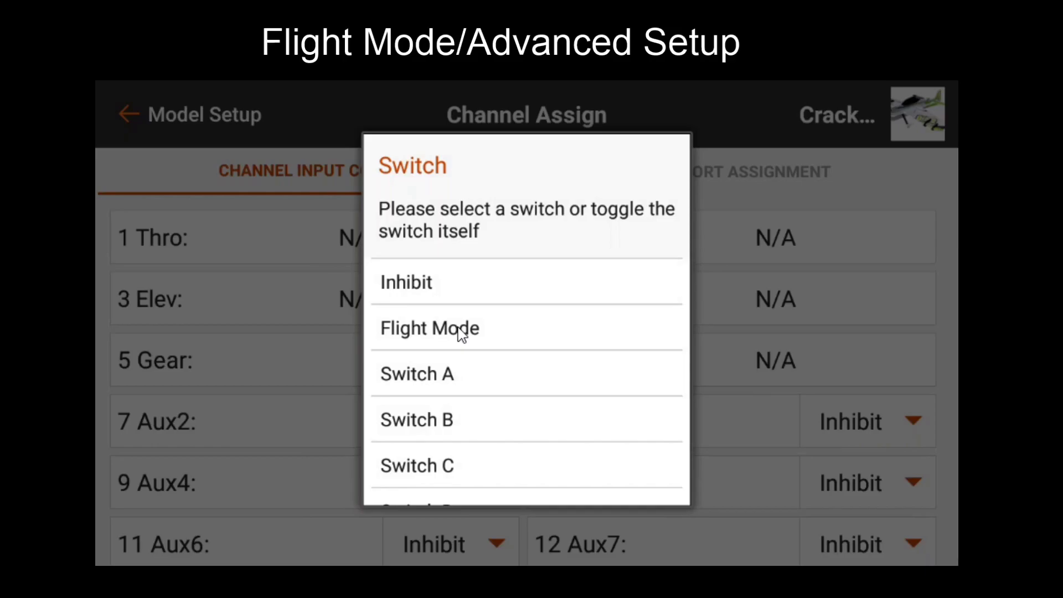
click(458, 328)
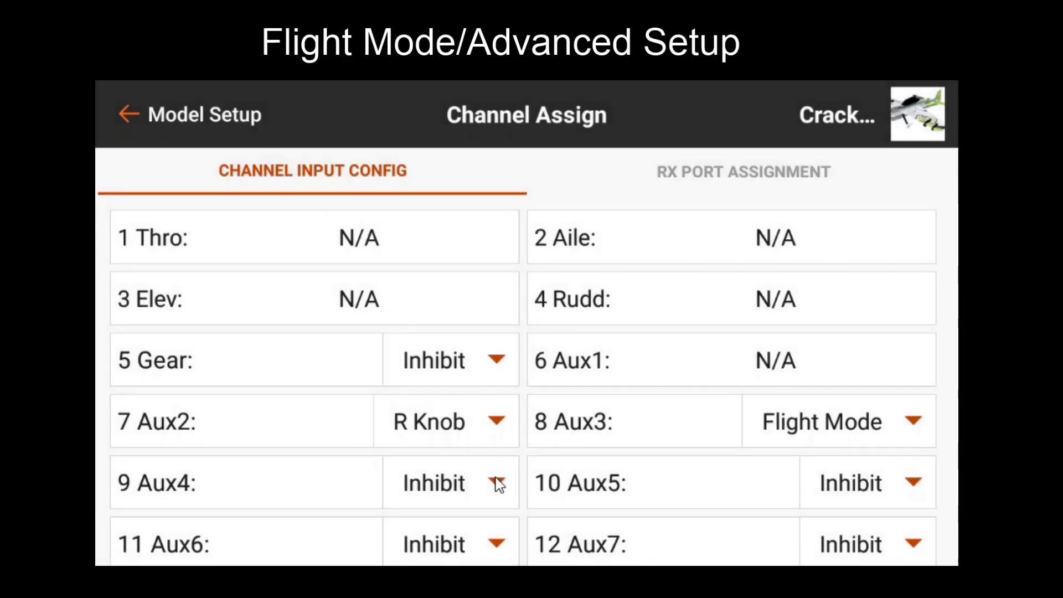
click(497, 482)
click(456, 378)
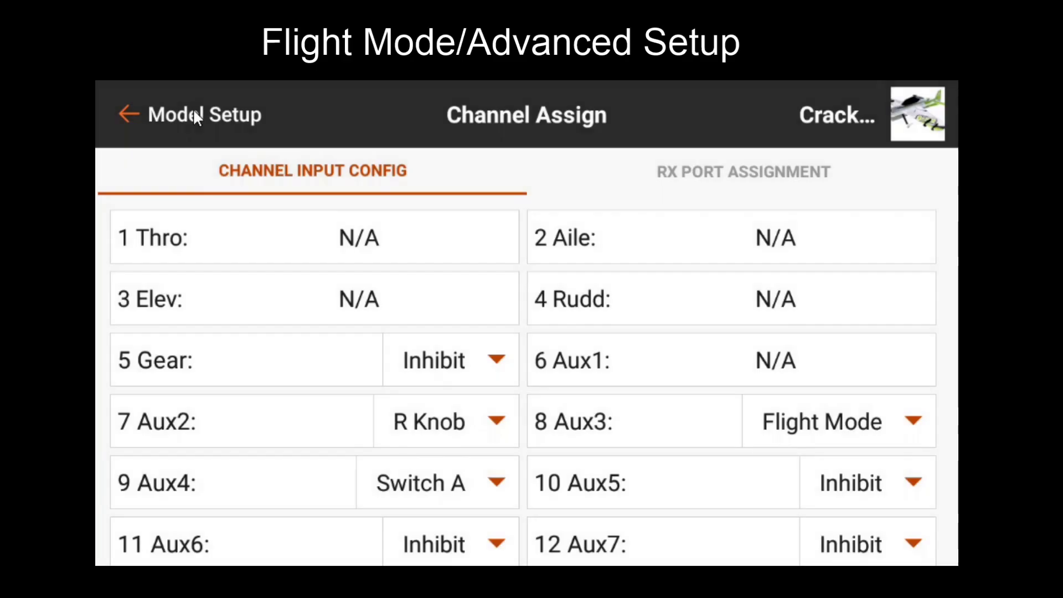
click(193, 113)
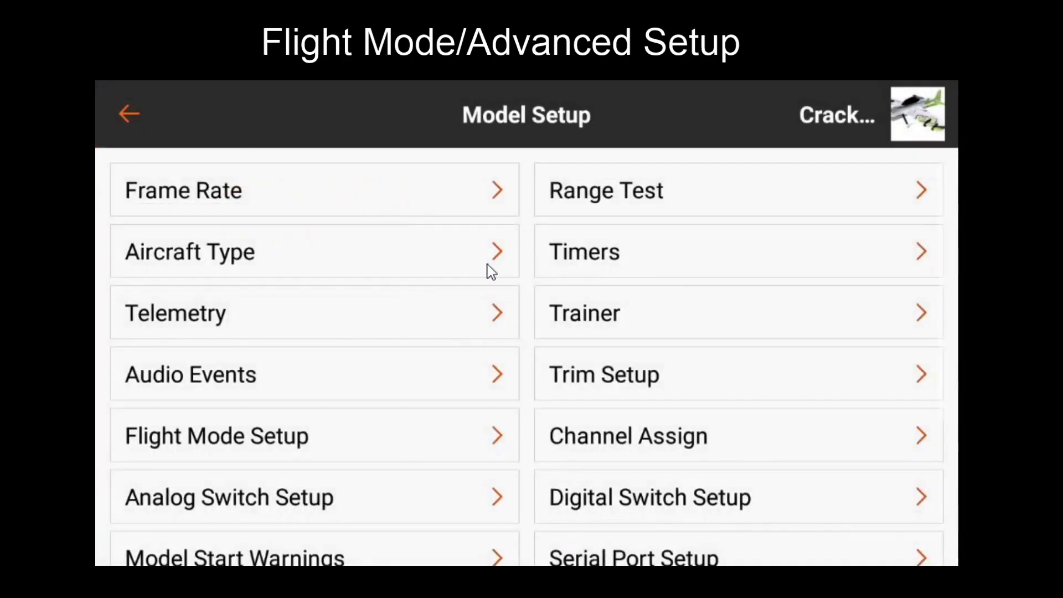
- In Flight Mode Setup, assign Switch B as Switch 1
click(331, 434)
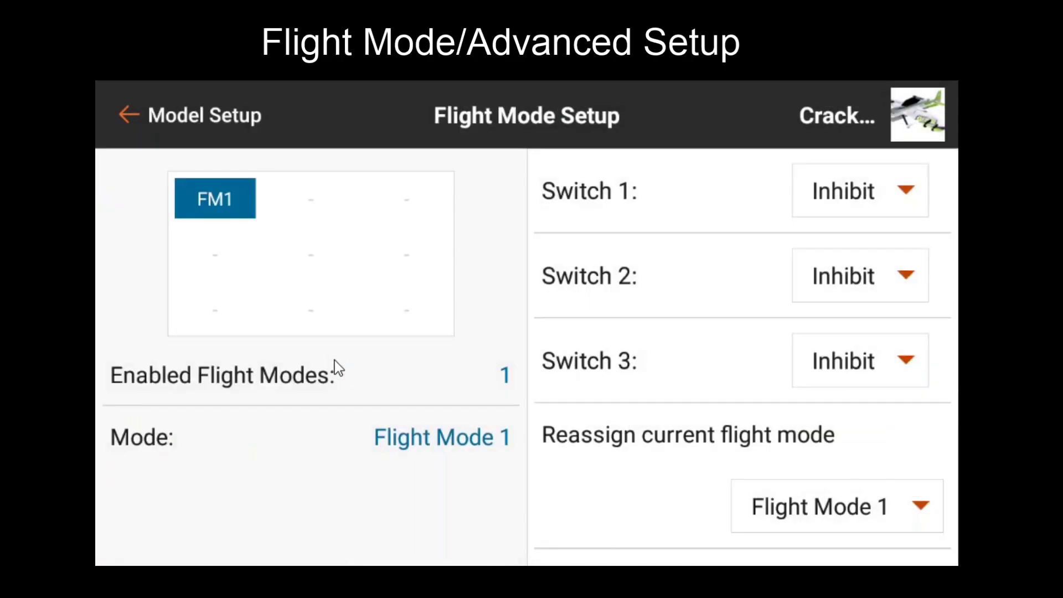
click(872, 195)
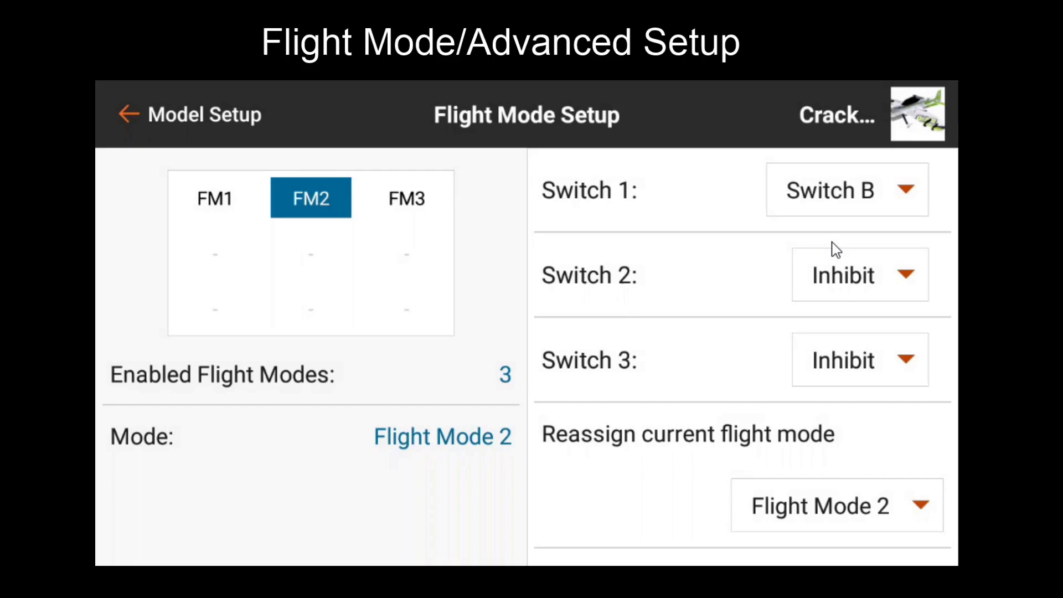
click(210, 115)
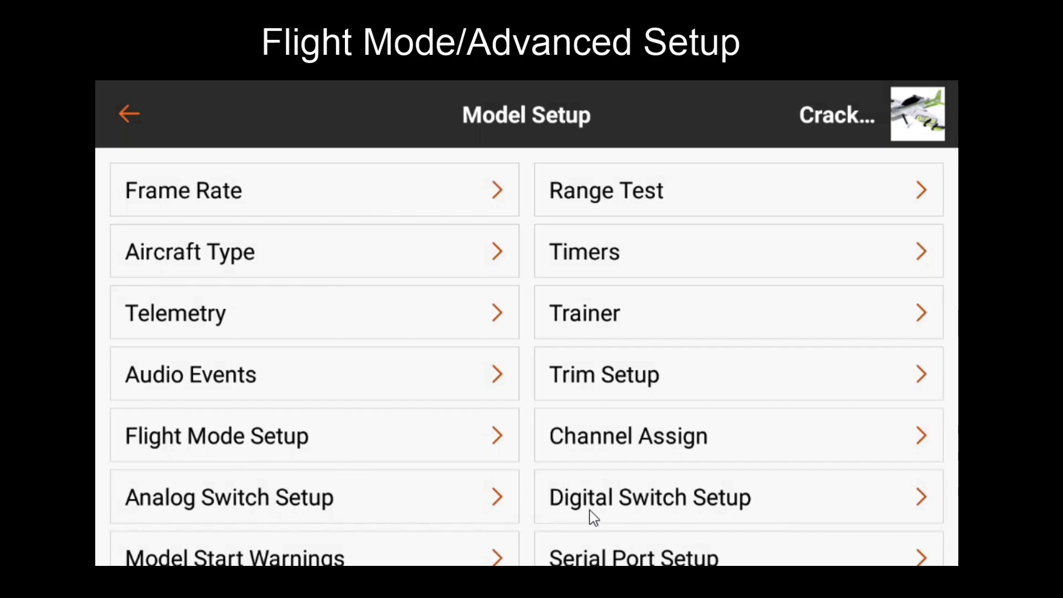
- In Digital Switch Setup, select Flight Mode as the switch and set Flight Mode 1 to 100%
click(614, 504)
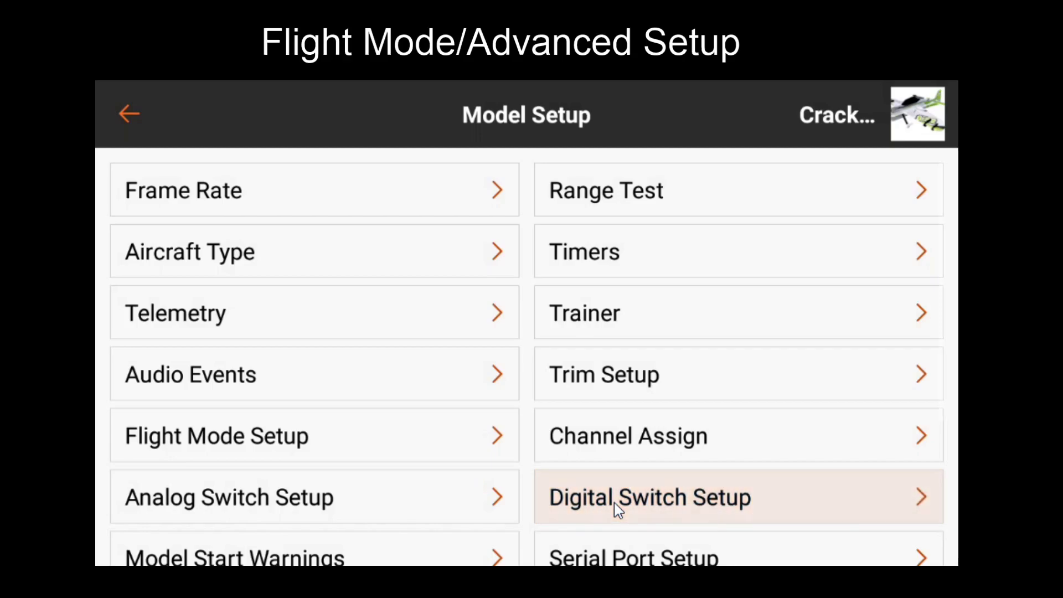
click(878, 250)
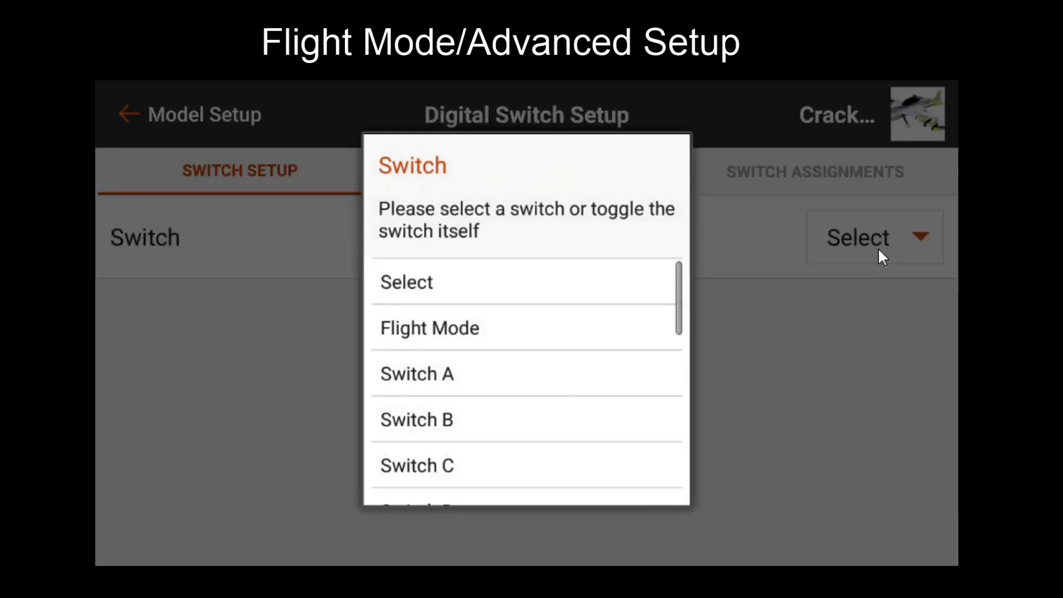
click(468, 331)
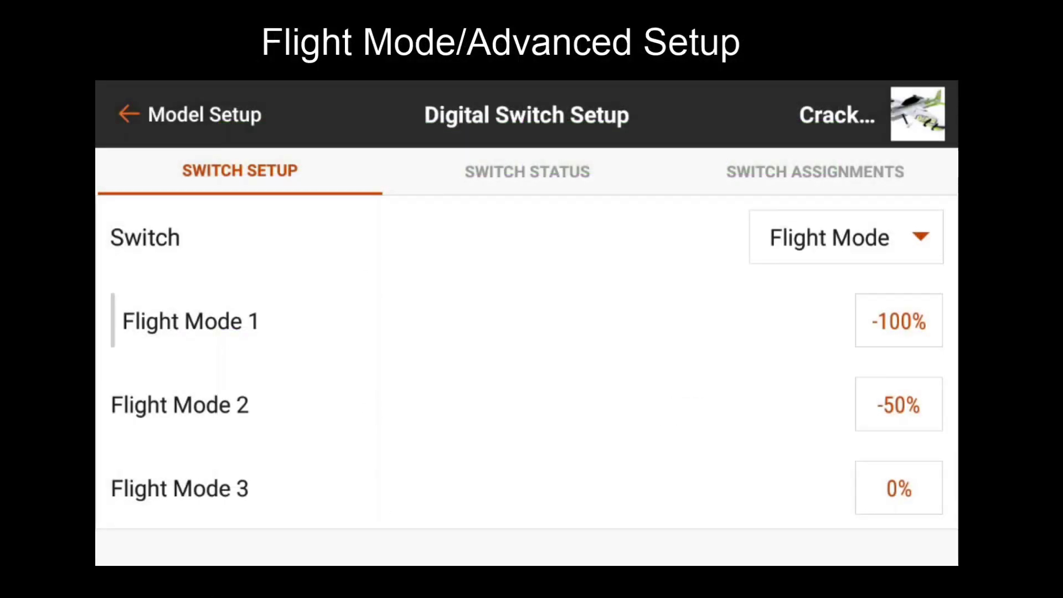
click(883, 319)
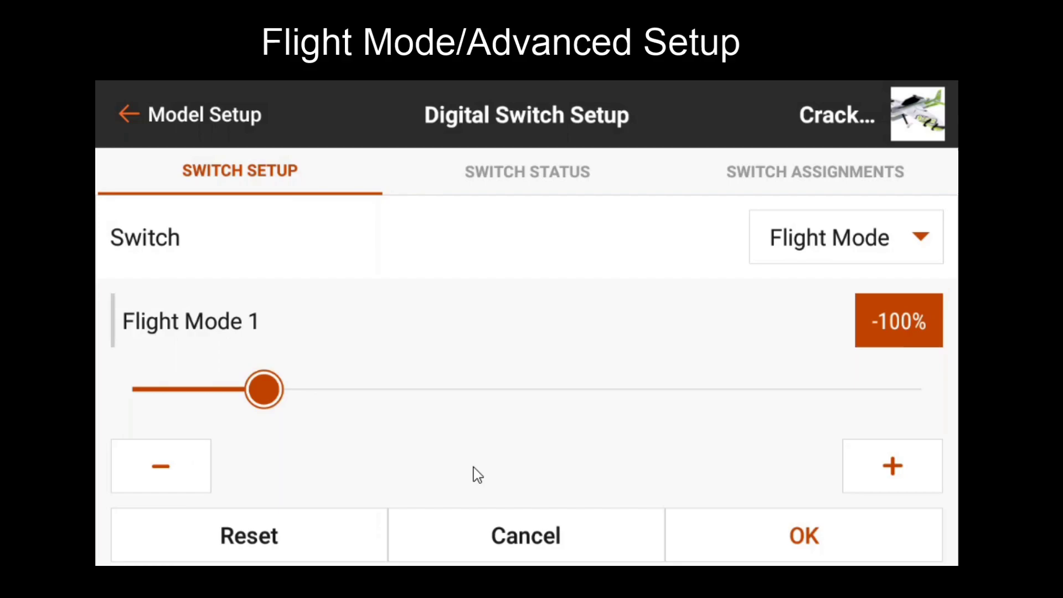
drag(265, 389, 774, 401)
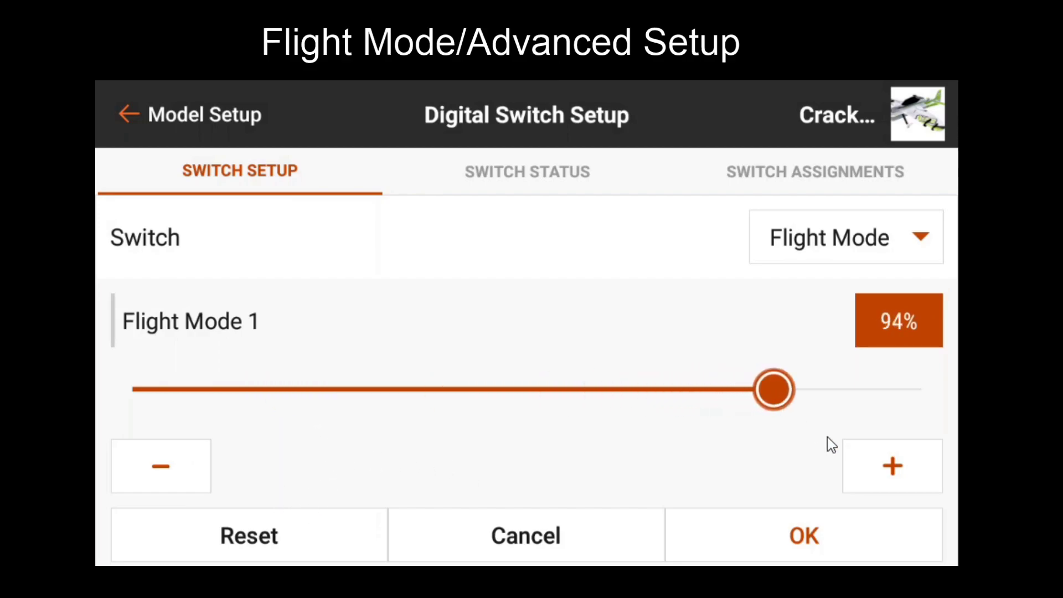
click(890, 483)
click(890, 484)
click(890, 483)
click(890, 483)
click(890, 483)
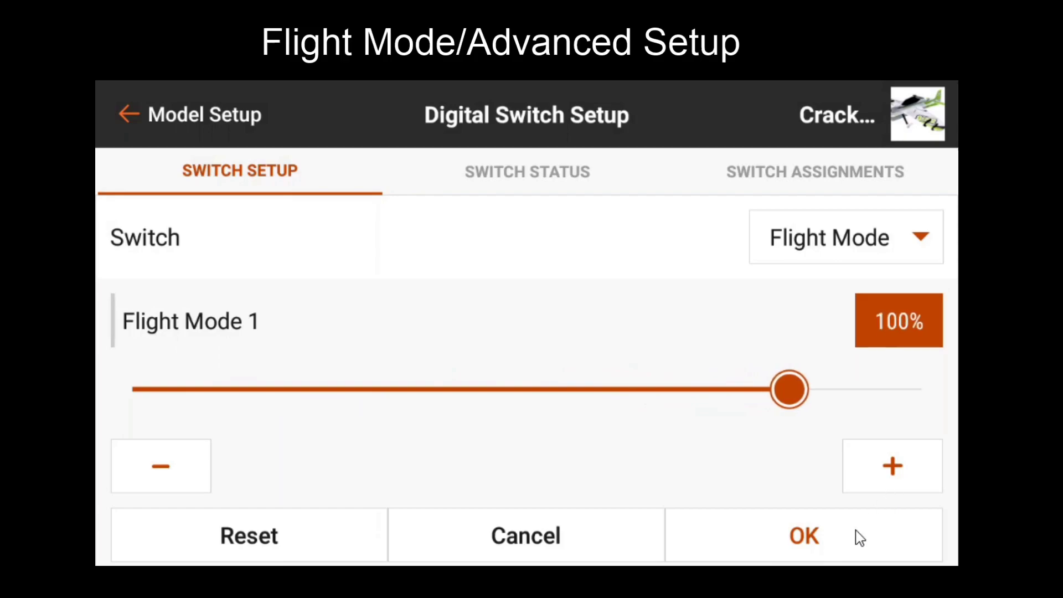
click(857, 533)
- Set the Flight Mode 2 digital switch value to 0%
click(913, 418)
drag(390, 479, 541, 474)
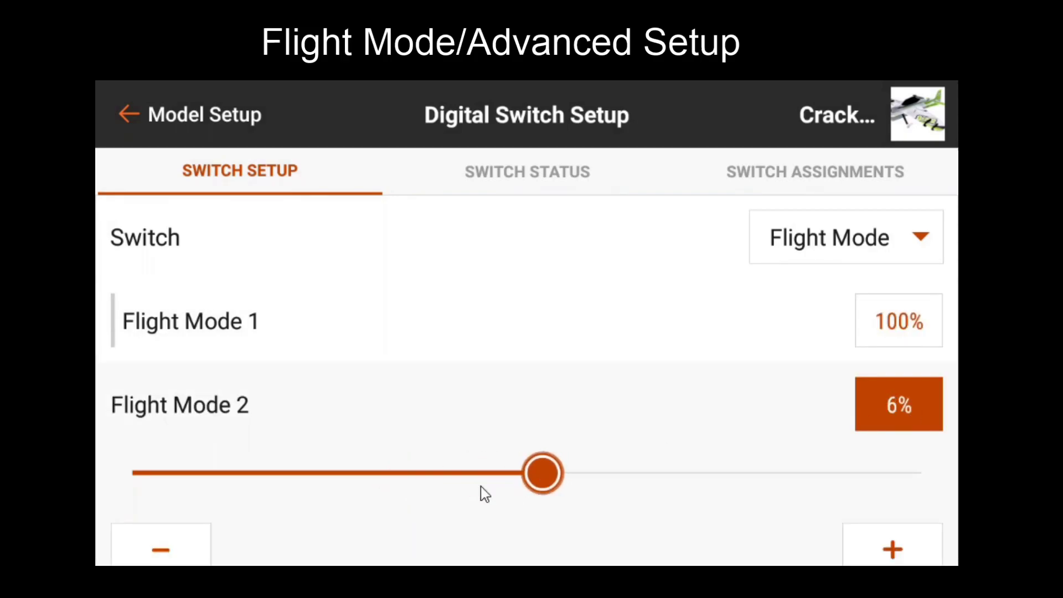
click(161, 550)
click(161, 550)
click(161, 550)
click(162, 550)
click(162, 550)
click(162, 550)
scroll(522, 443, down, 3)
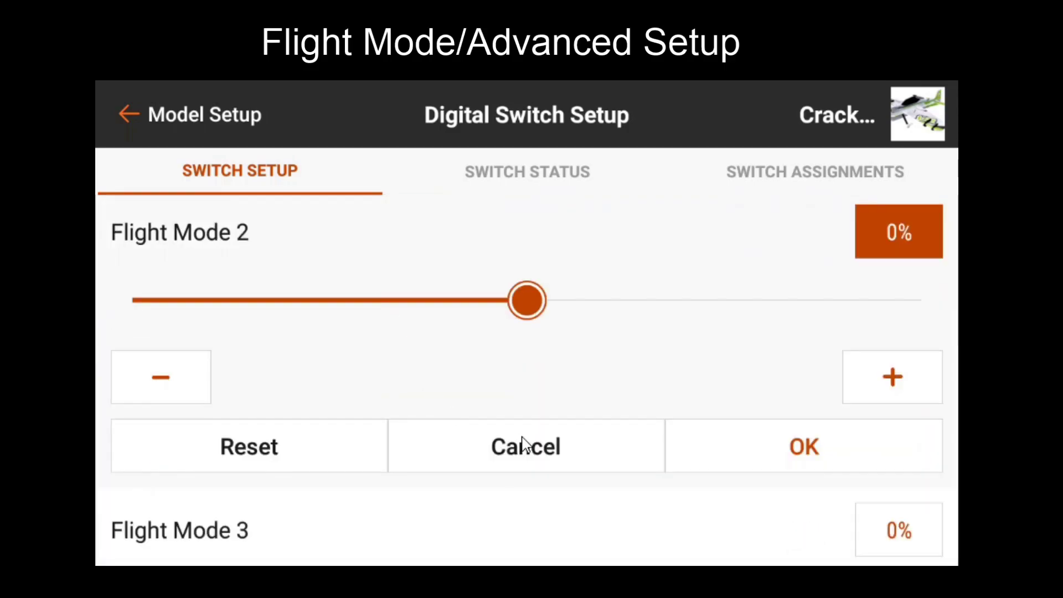
click(748, 460)
- Set the Flight Mode 3 digital switch value to -100% and return to the dashboard
click(916, 501)
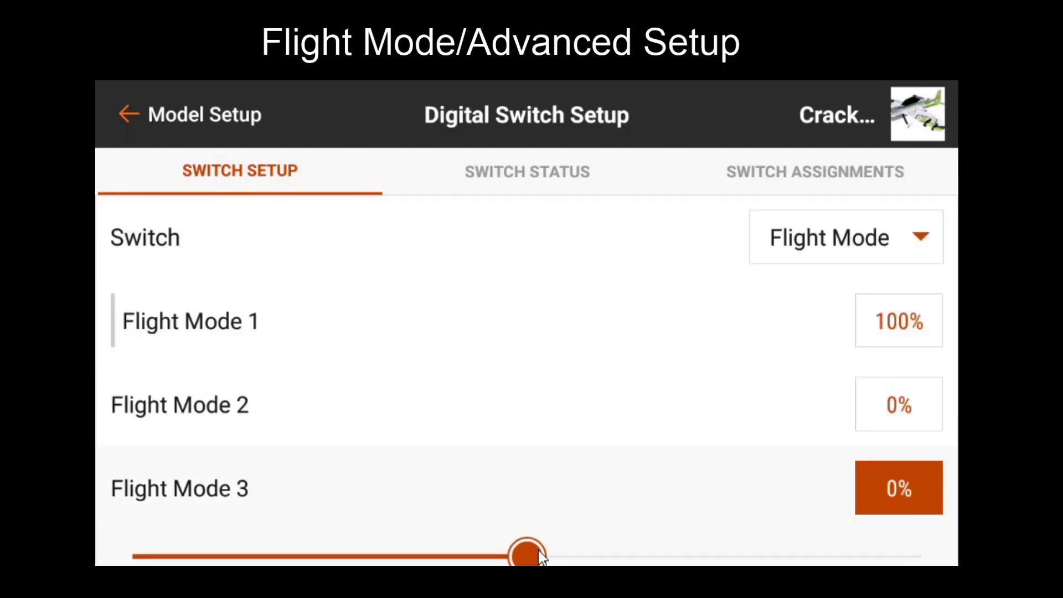
drag(526, 555, 271, 552)
scroll(249, 493, down, 1)
click(160, 547)
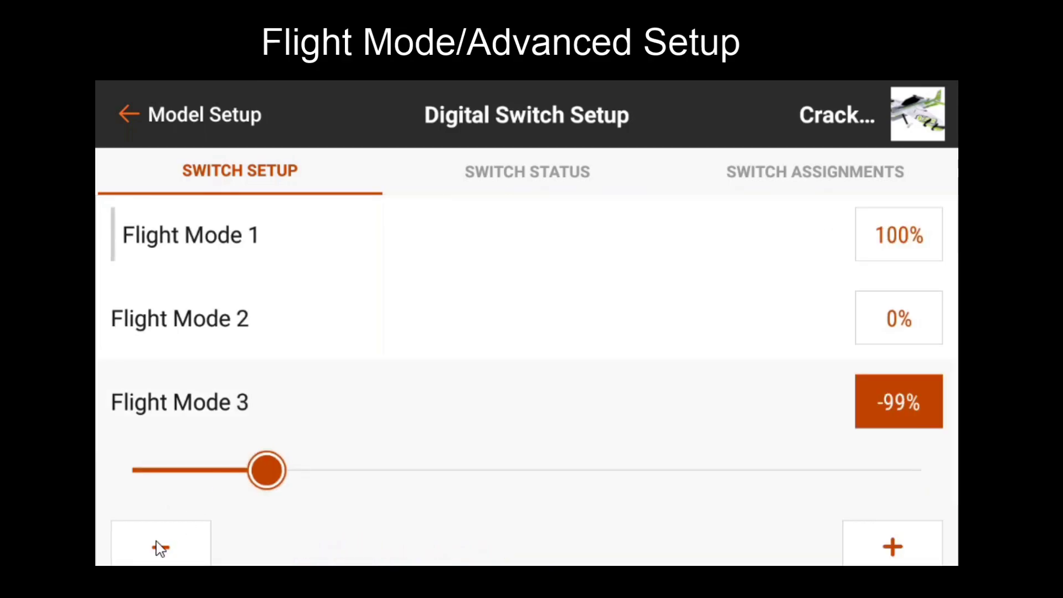
click(161, 547)
scroll(486, 293, down, 2)
click(813, 545)
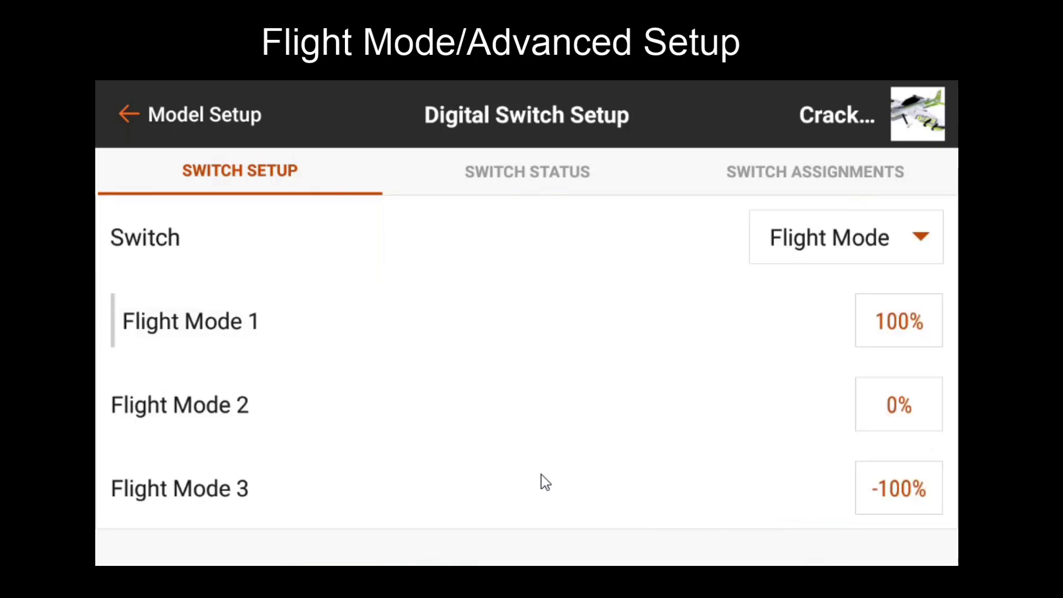
click(204, 120)
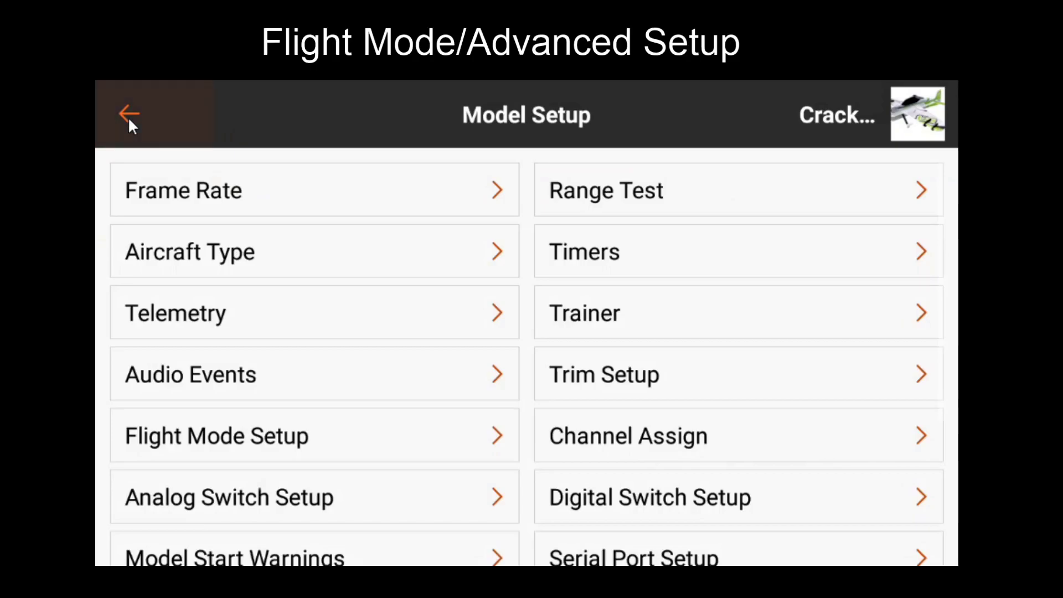
click(128, 118)
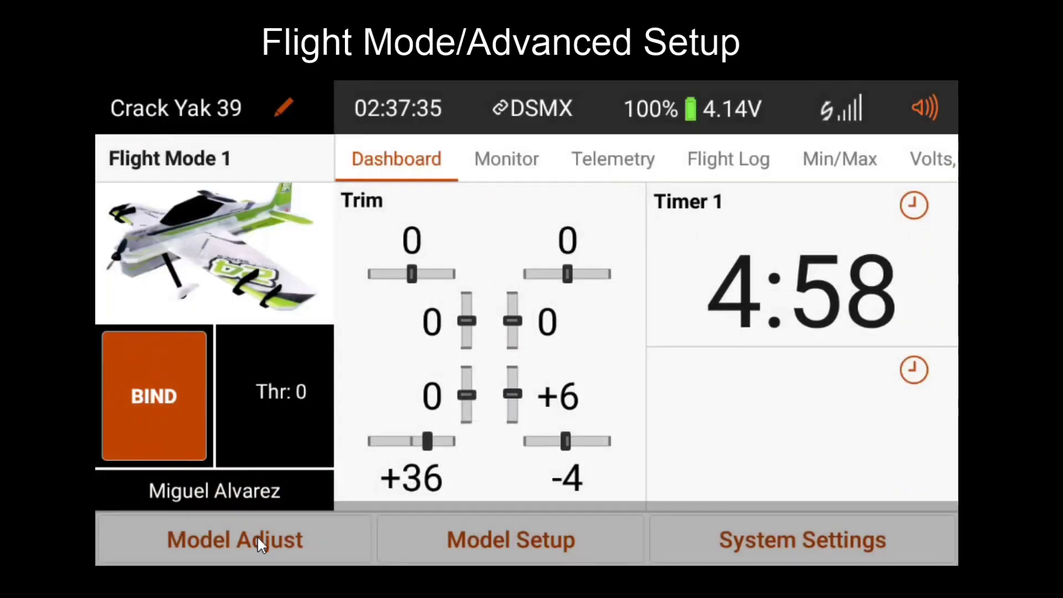
- Open the Utilities page of the receiver's gyro system setup
click(294, 544)
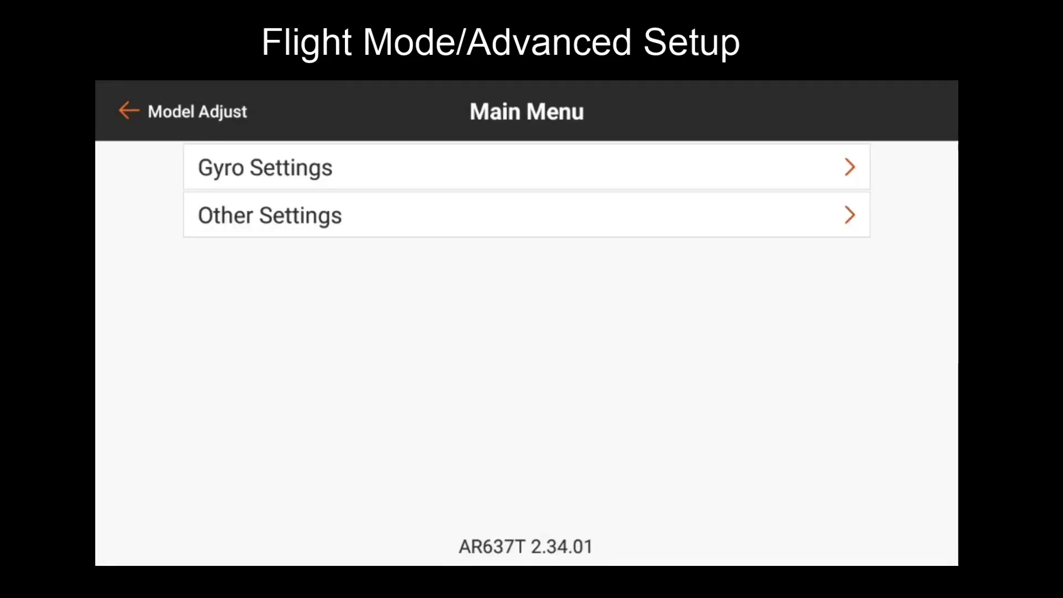
click(367, 173)
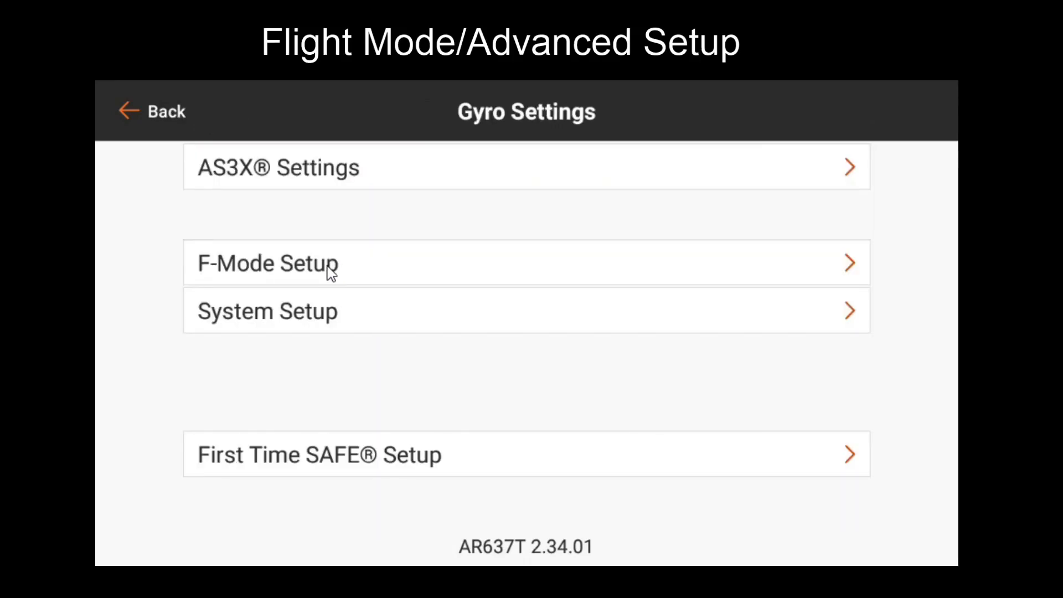
click(307, 320)
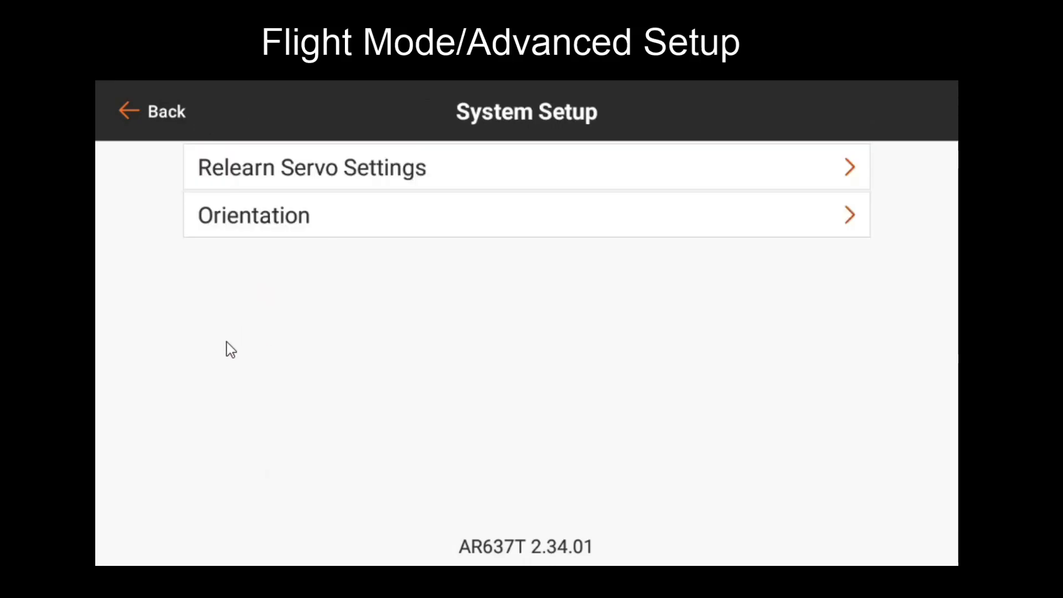
click(278, 363)
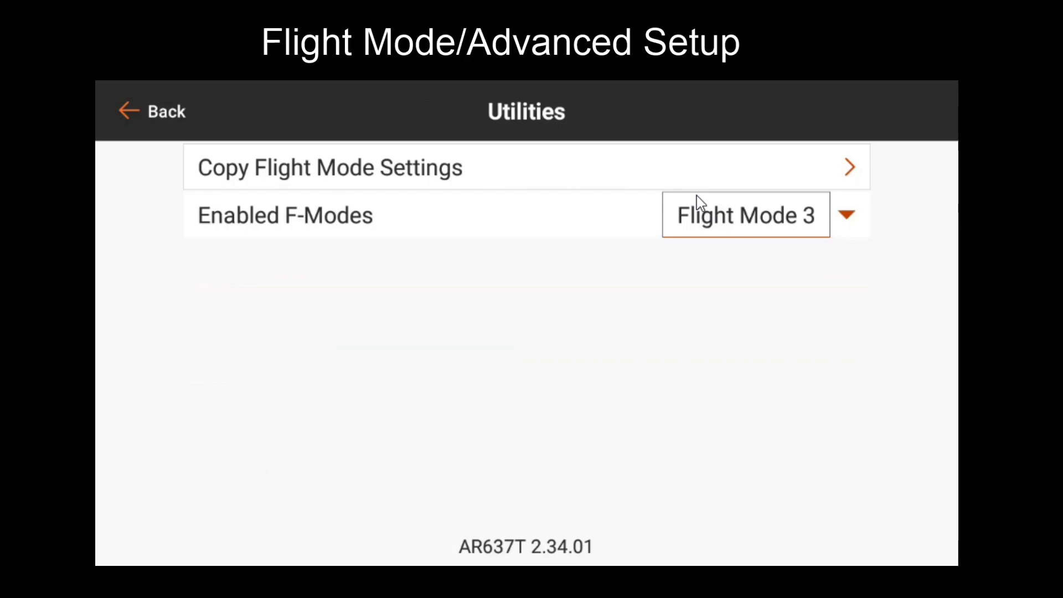
- Browse the Enabled F-Modes options, keep Flight Mode 3, and return to Gyro Settings
click(783, 221)
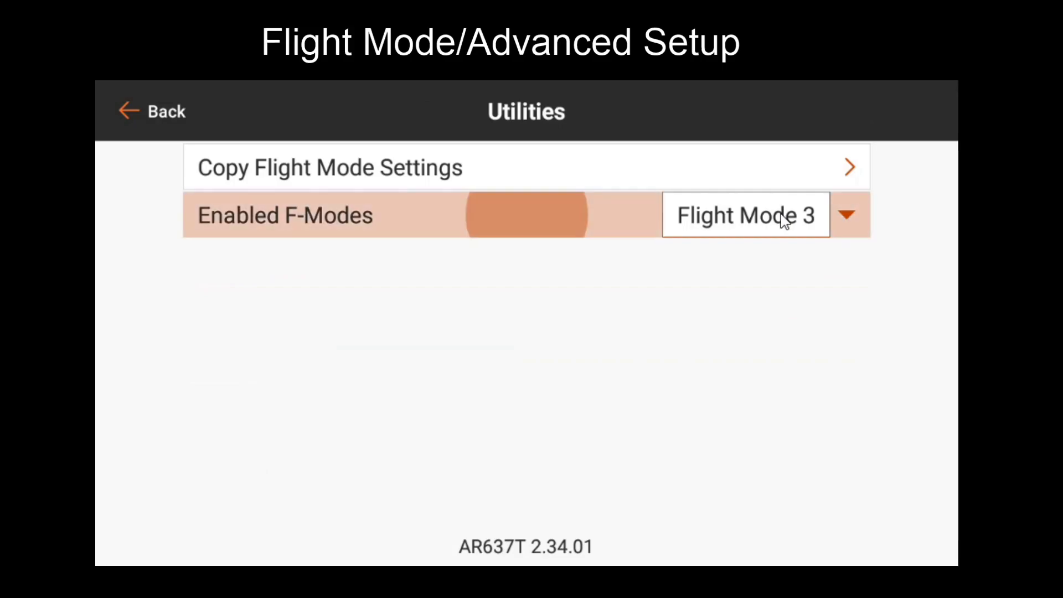
click(712, 327)
click(708, 336)
click(706, 336)
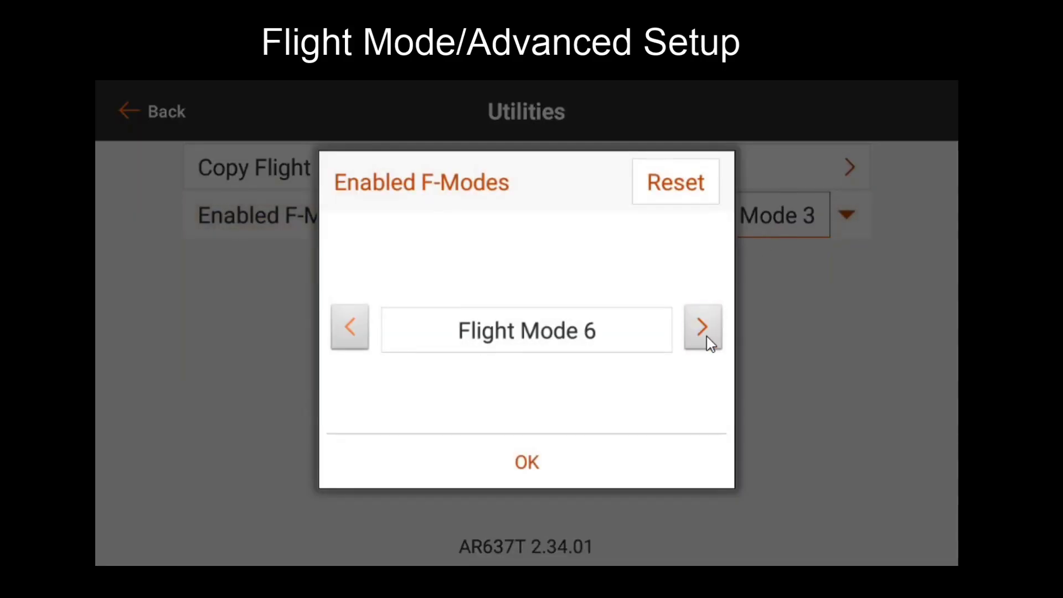
click(706, 336)
click(354, 327)
click(357, 328)
click(357, 327)
click(357, 327)
click(560, 471)
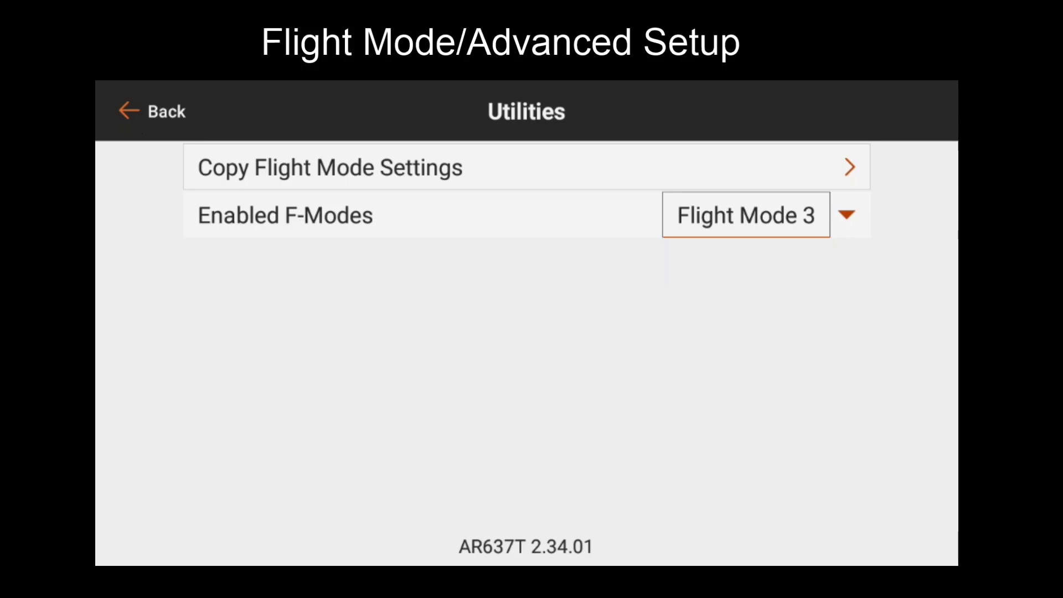
click(144, 123)
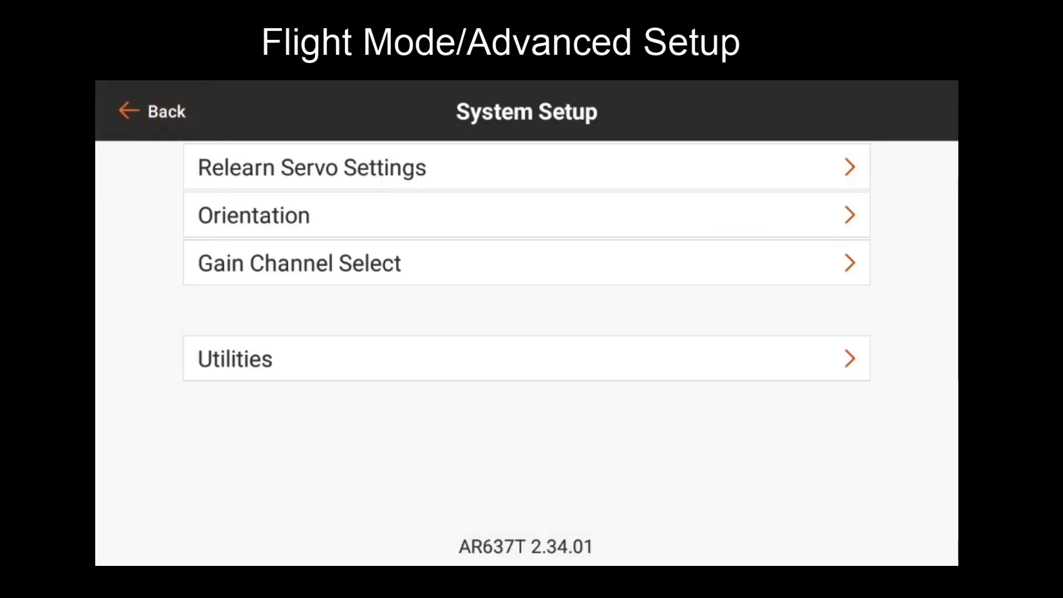
click(124, 112)
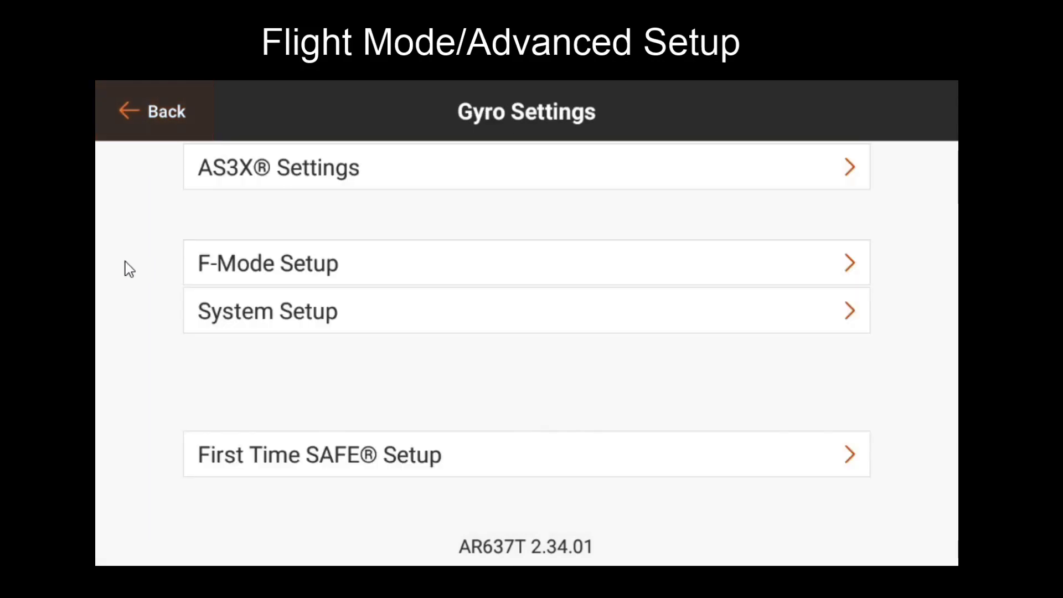
- Assign the receiver's FM Channel to Aux 3 so it follows the Flight Mode switch, and return to F-Mode Setup
click(292, 271)
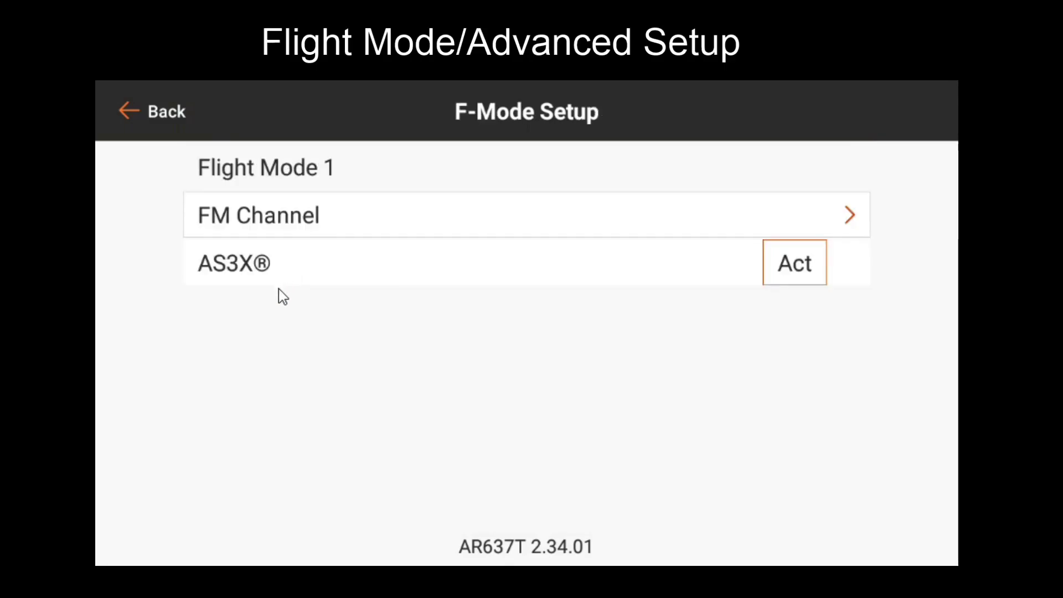
click(291, 220)
click(886, 288)
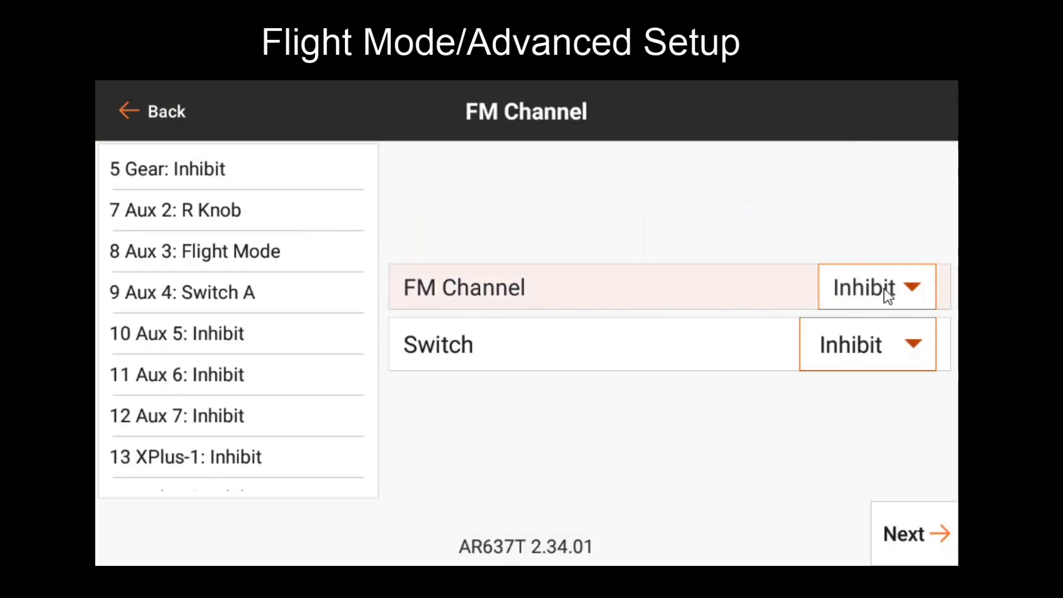
click(706, 330)
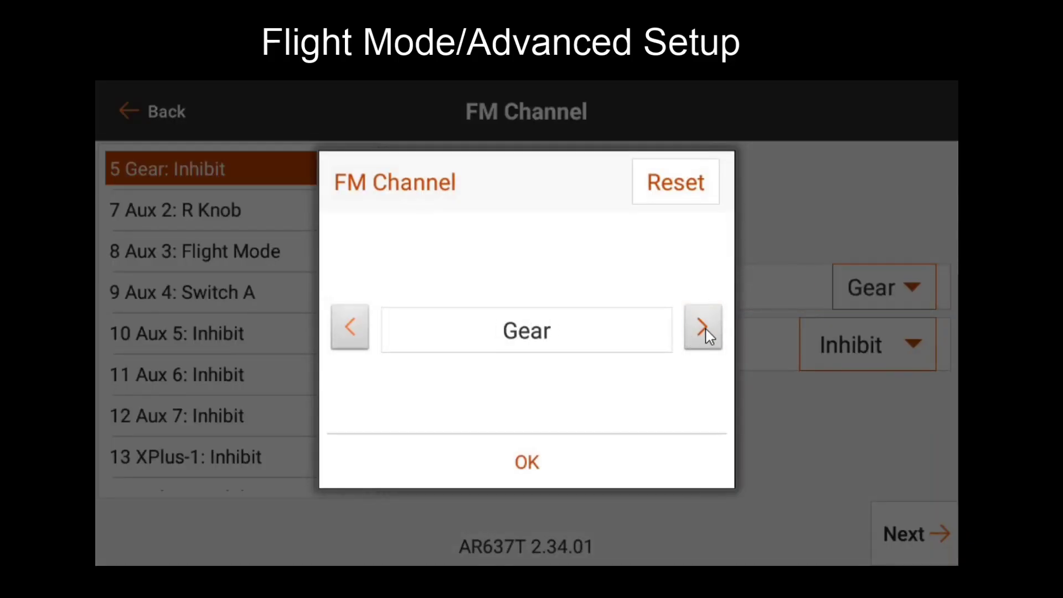
click(706, 330)
click(706, 330)
click(704, 327)
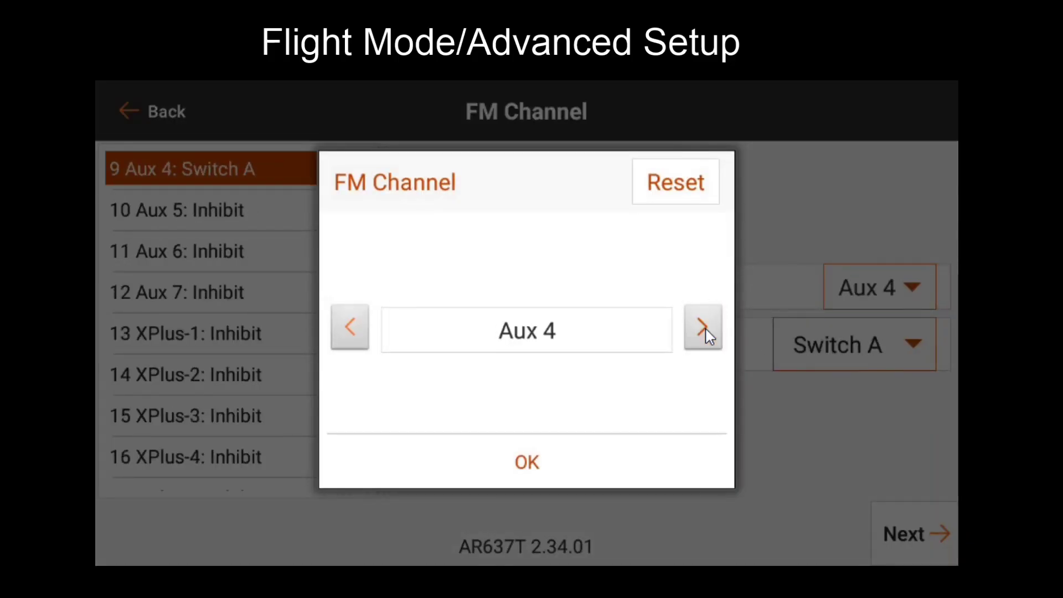
click(348, 326)
click(498, 477)
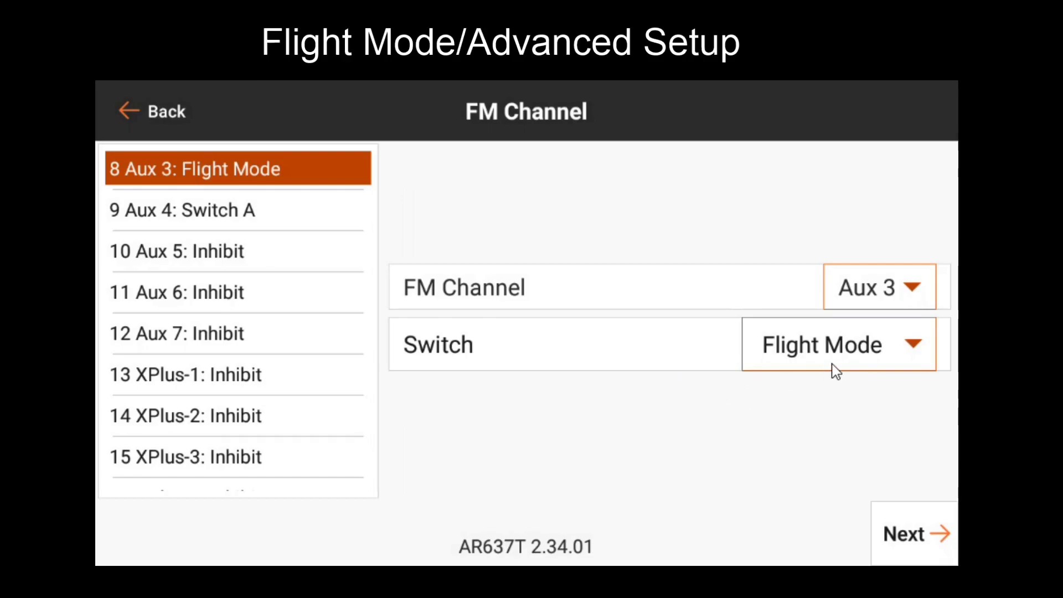
click(904, 534)
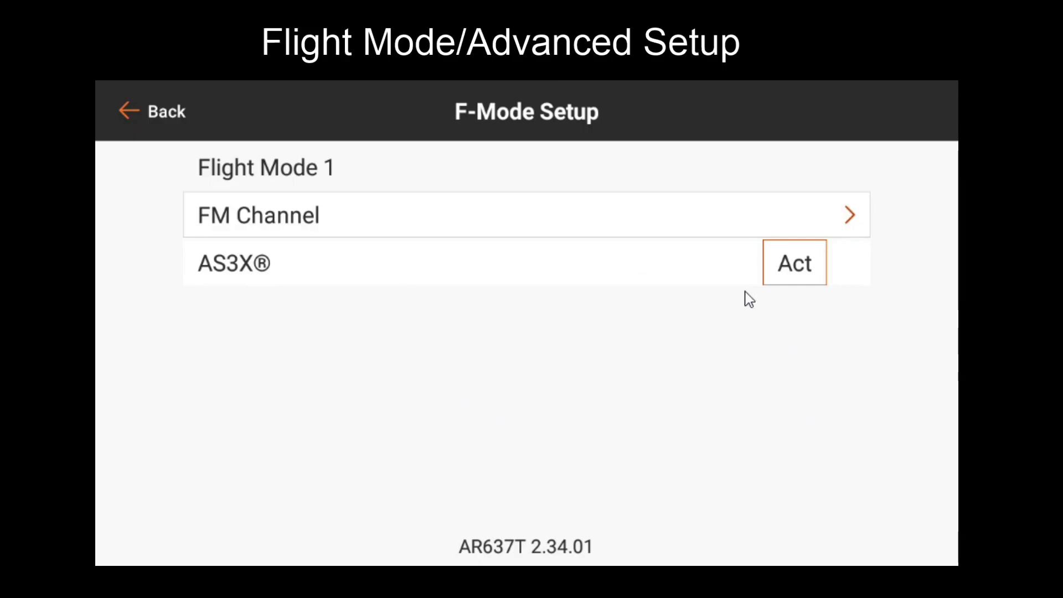
- Inhibit AS3X for Flight Mode 1, and open the AS3X Settings of the gyro
click(798, 268)
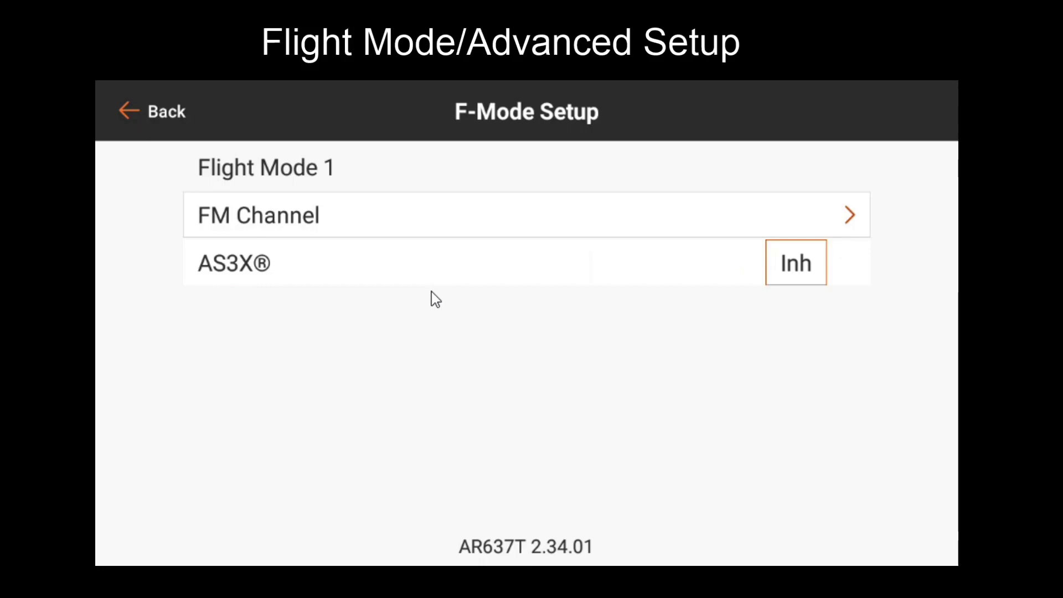
click(152, 118)
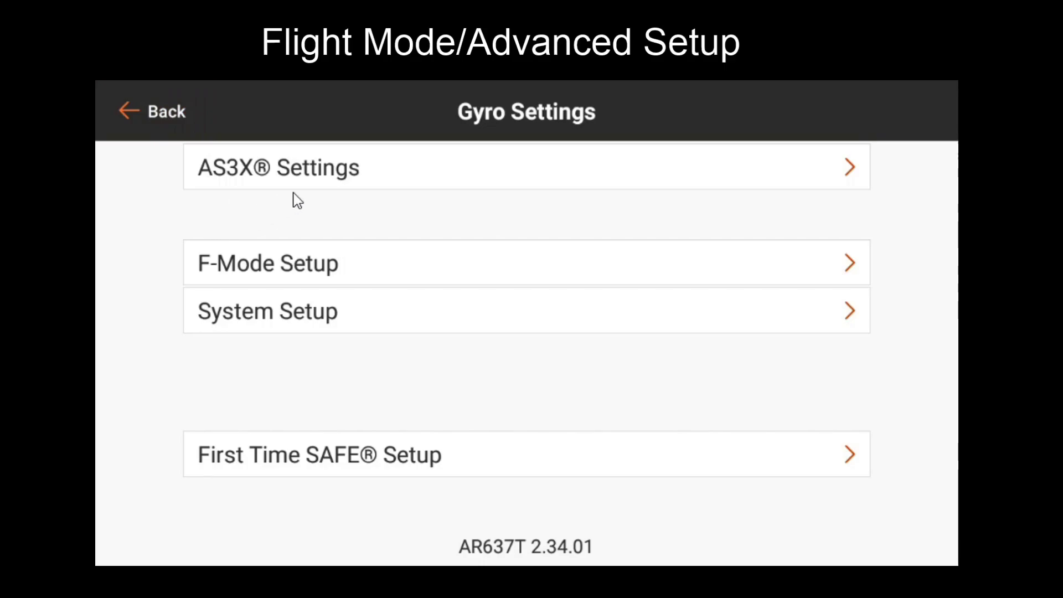
click(361, 182)
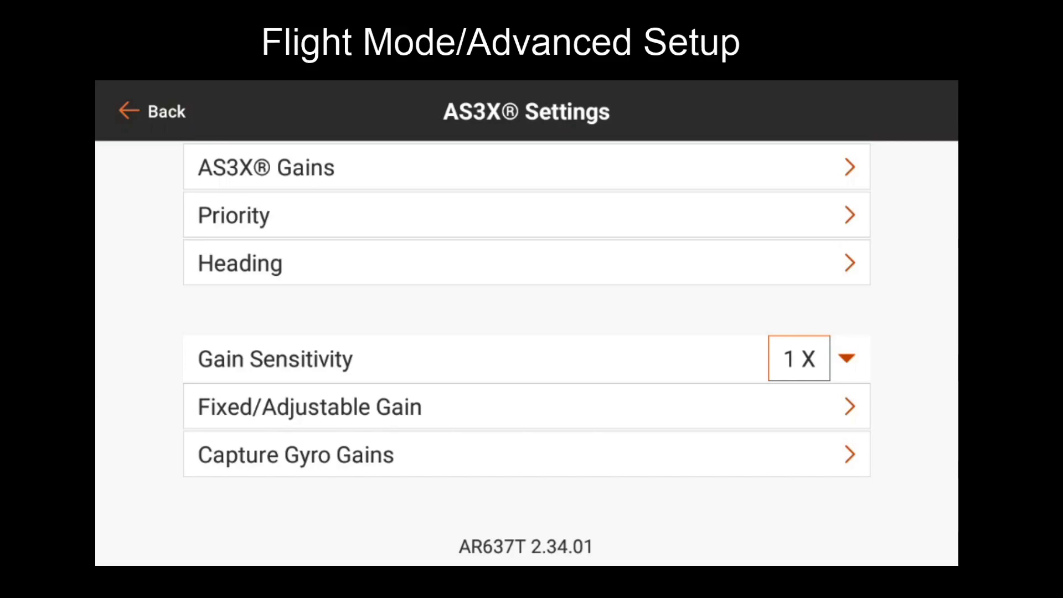
- Set the roll rate gain in AS3X Gains to 42%
click(341, 169)
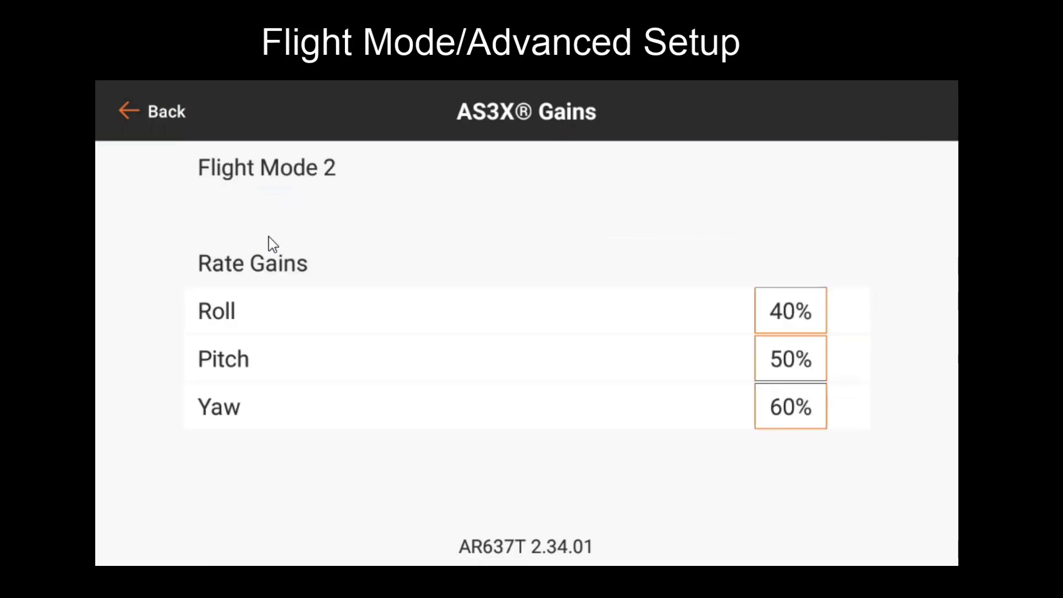
click(773, 321)
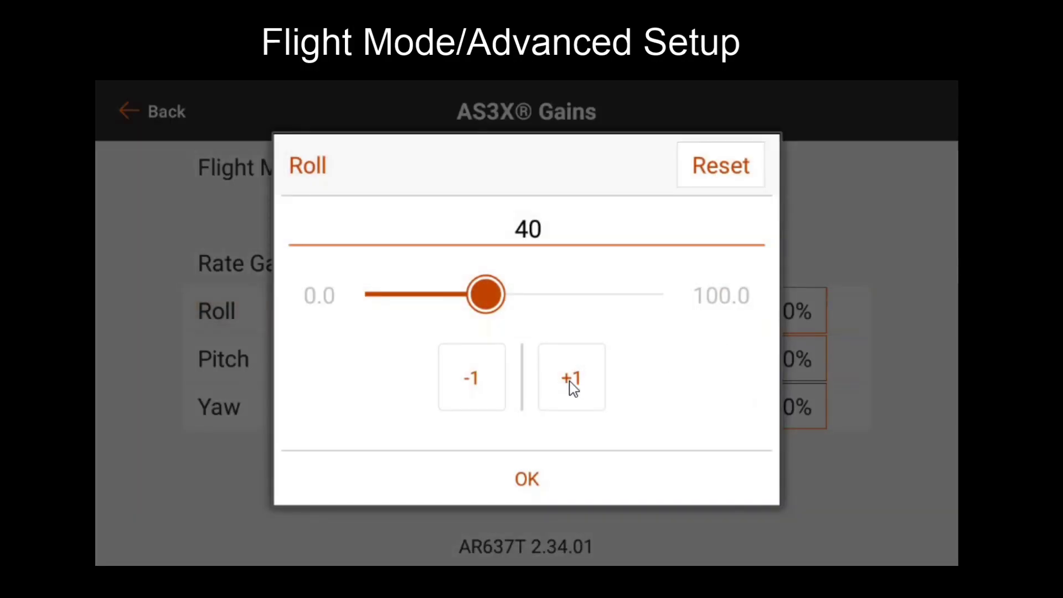
click(573, 381)
click(573, 382)
click(538, 491)
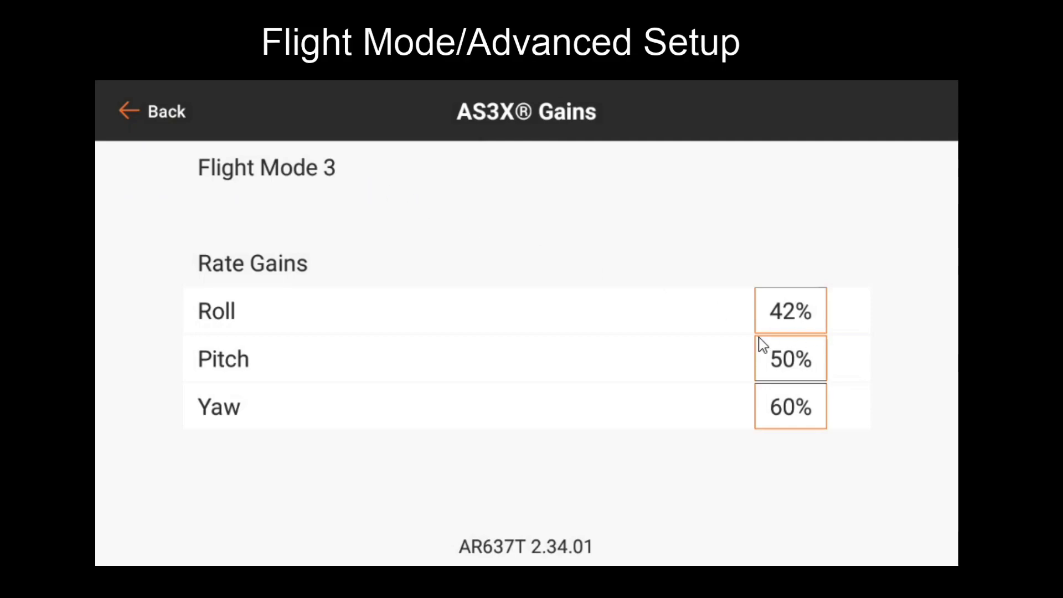
- Set the roll rate gain to 40% and return to AS3X Settings
click(811, 319)
click(472, 382)
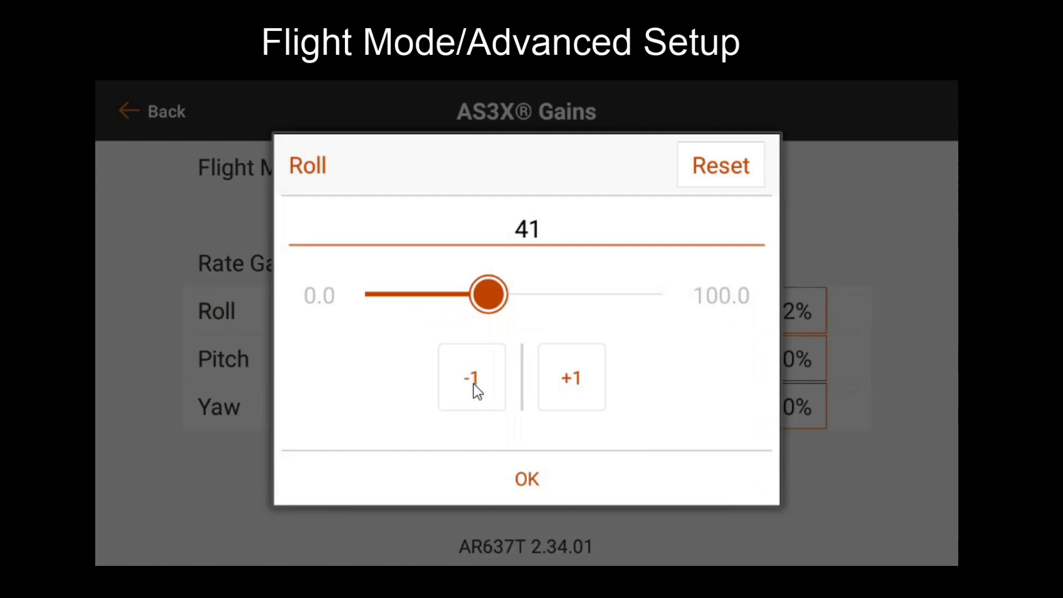
click(472, 382)
click(552, 468)
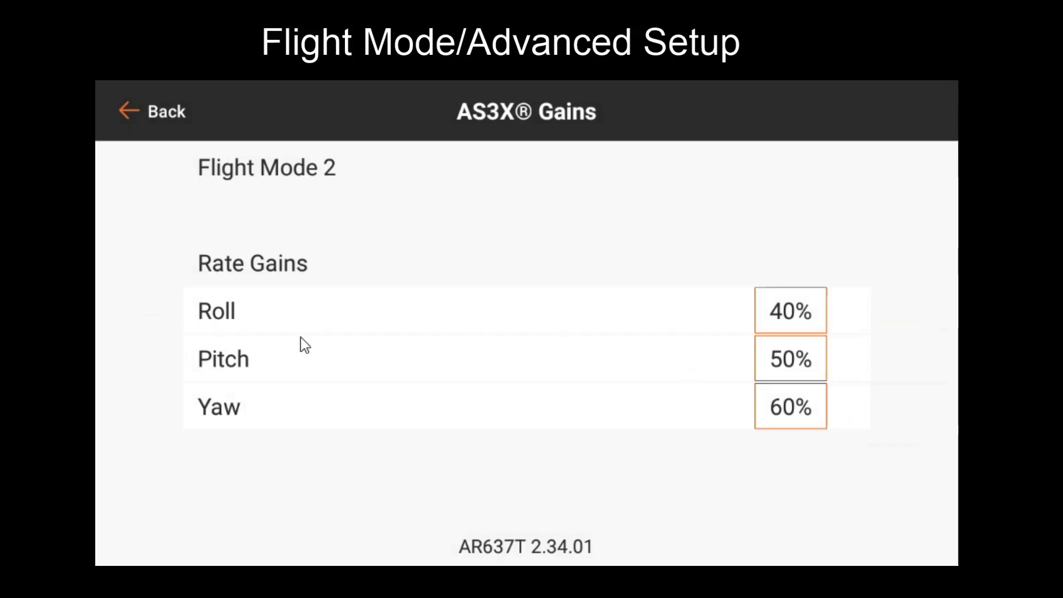
click(148, 110)
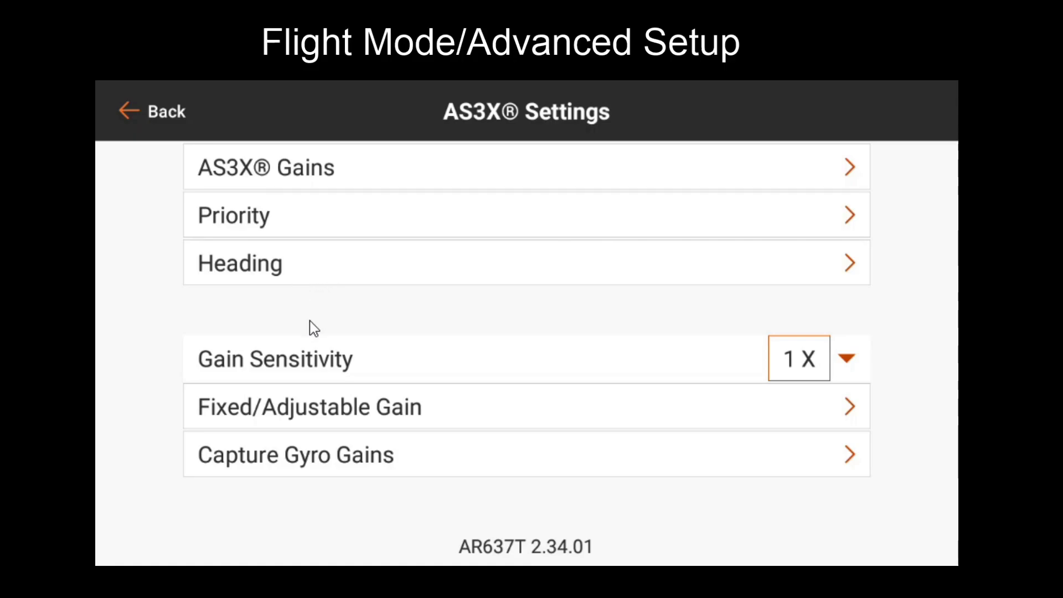
- Capture the current gyro gains for Flight Mode 2 and return to AS3X Settings
click(320, 468)
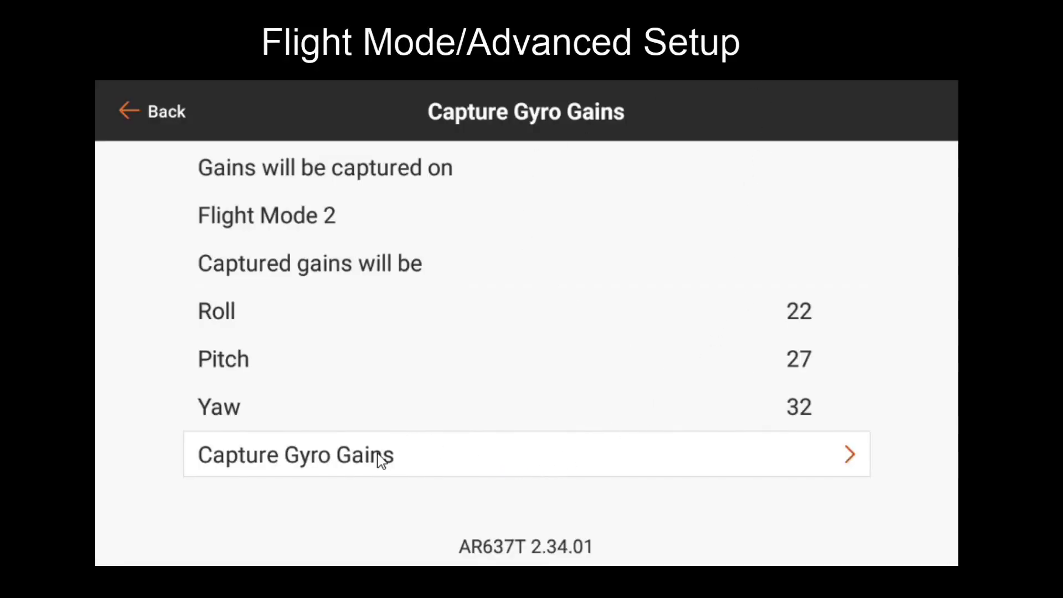
click(451, 466)
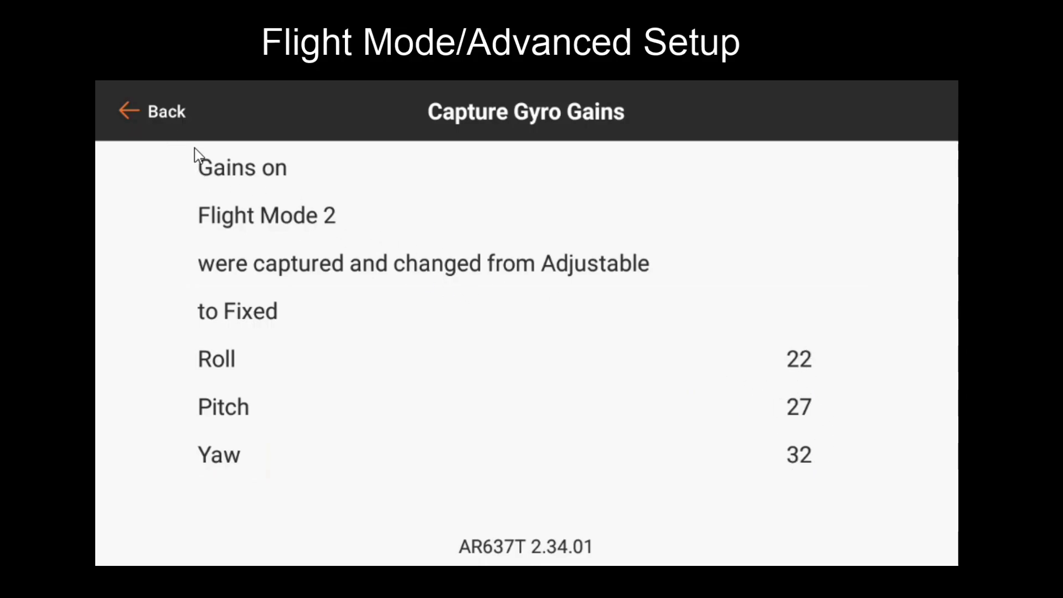
click(160, 120)
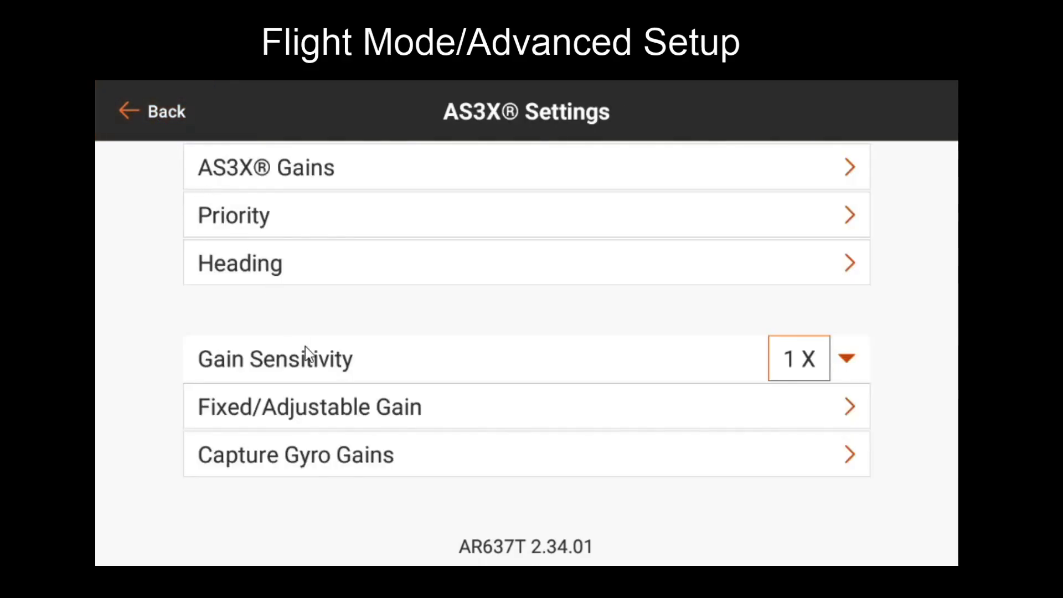
- Check the roll, pitch and yaw gains stored for Flight Mode 2 on the capture page and in AS3X Gains
click(347, 469)
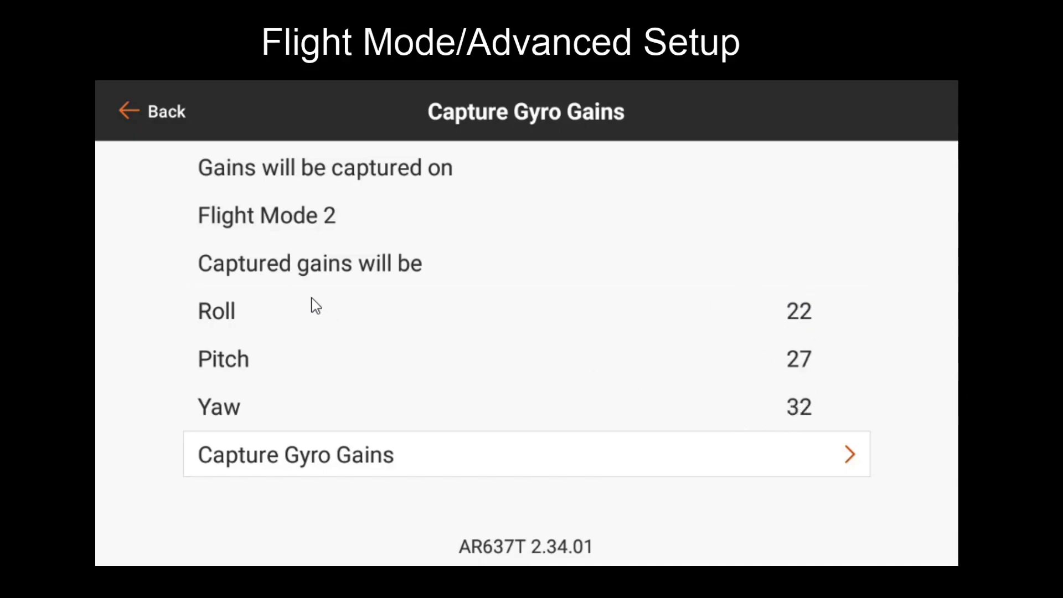
click(176, 120)
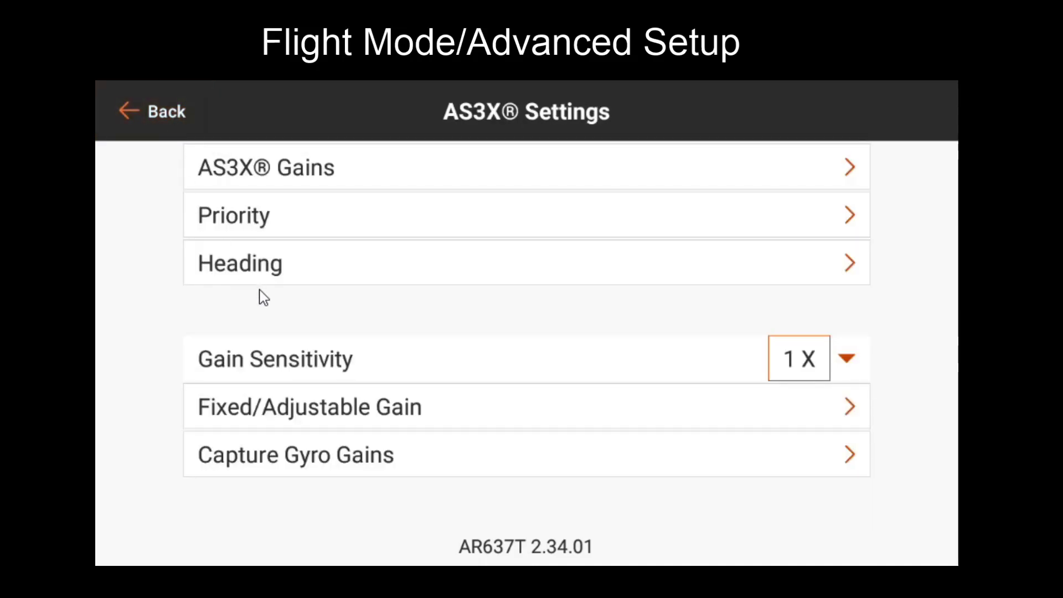
click(328, 166)
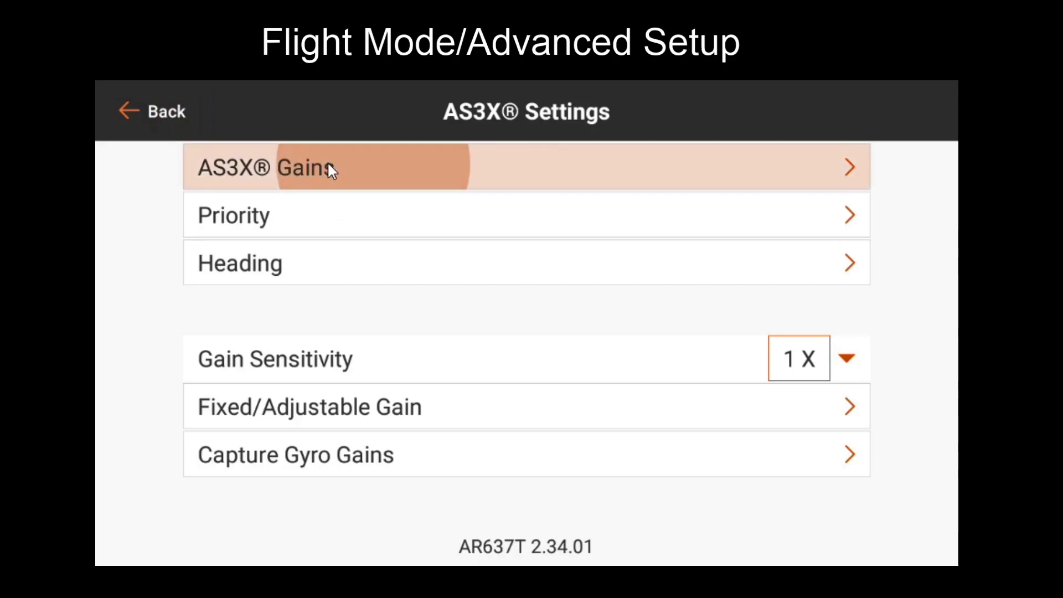
click(154, 109)
click(240, 169)
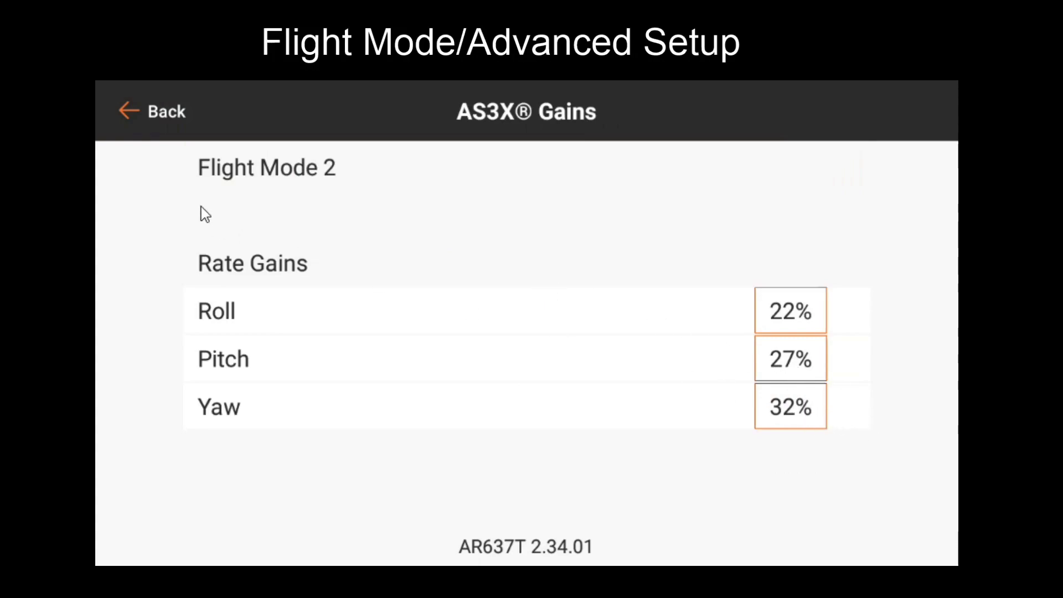
click(165, 113)
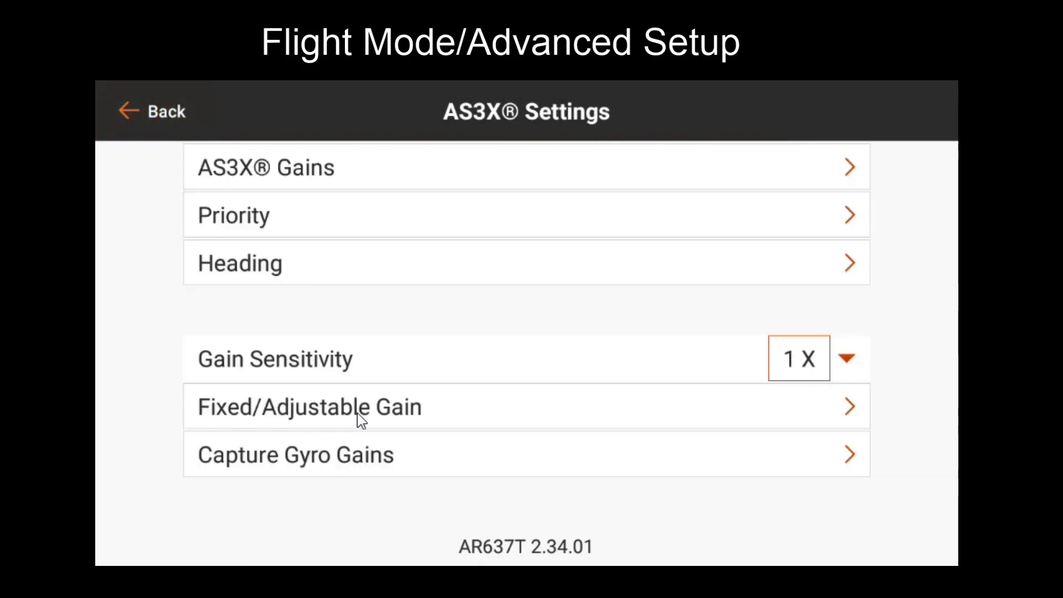
- Make the pitch gain of Flight Mode 2 Adjustable and return to AS3X Settings
click(379, 418)
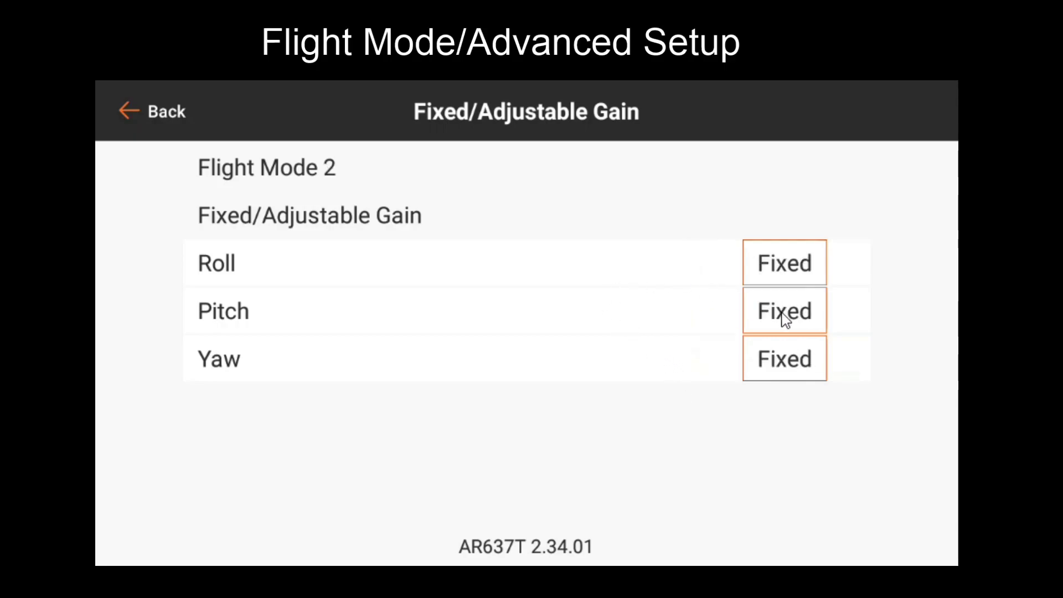
click(782, 313)
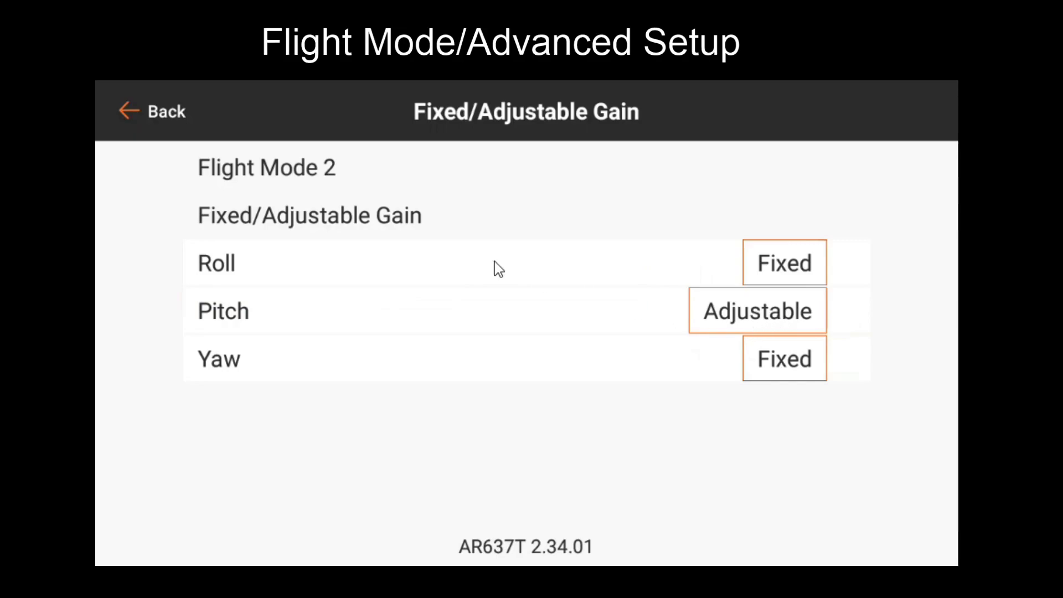
click(145, 110)
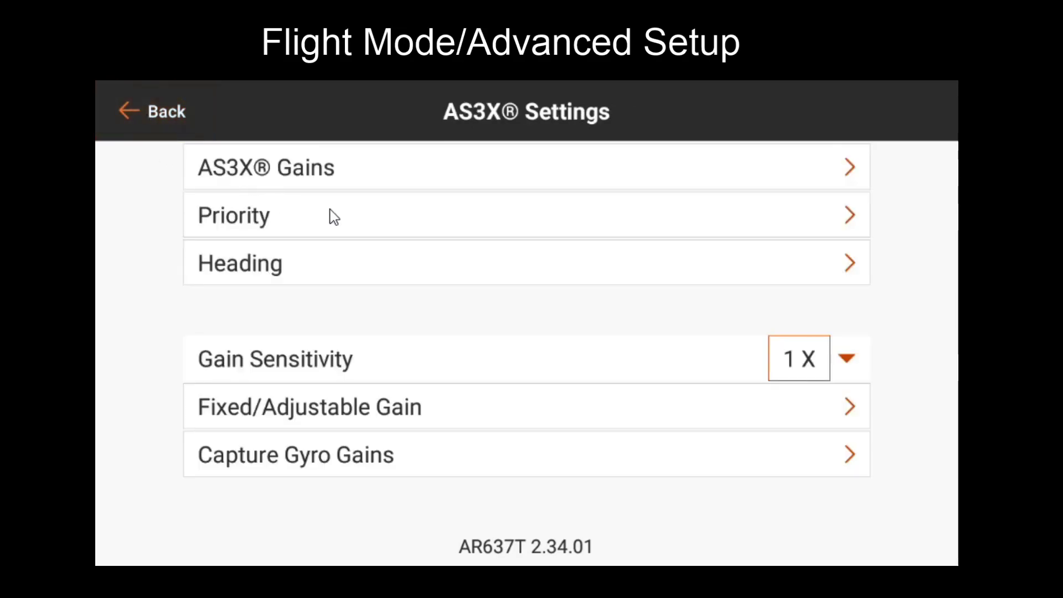
- Set the Flight Mode 2 pitch rate gain to 100% and return to AS3X Settings
click(360, 175)
click(790, 361)
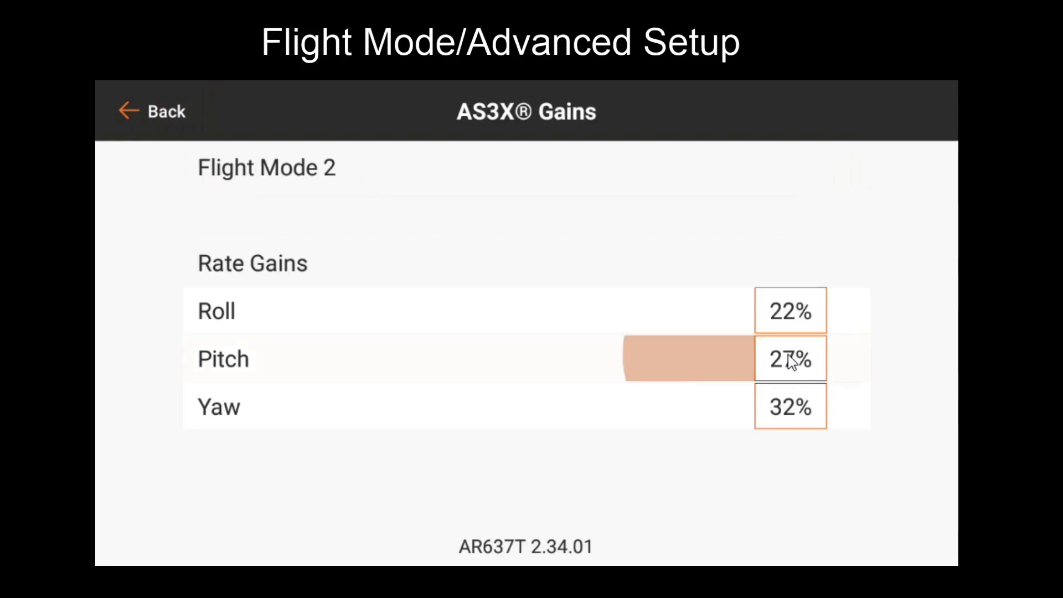
drag(448, 294, 497, 290)
drag(572, 308, 739, 330)
click(584, 478)
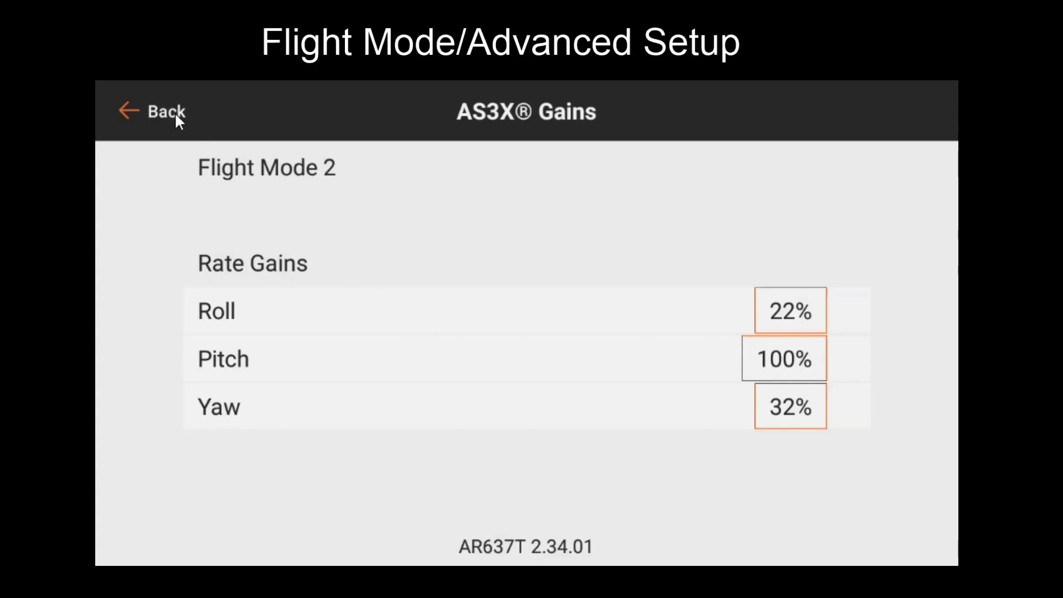
click(176, 113)
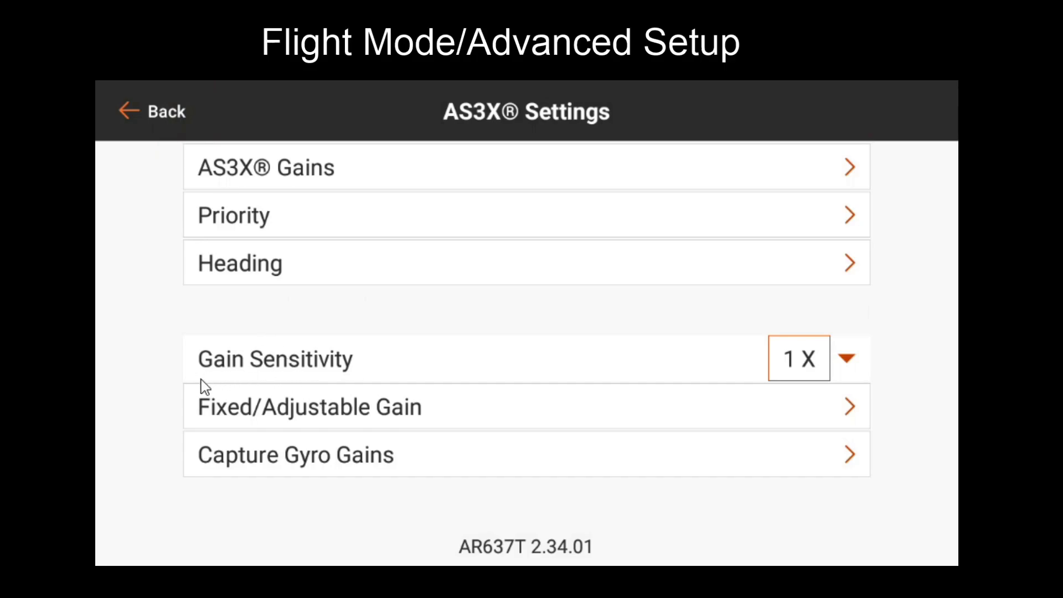
- Capture the Flight Mode 2 gyro gains again with pitch adjustable, and recheck them on the capture page
click(217, 460)
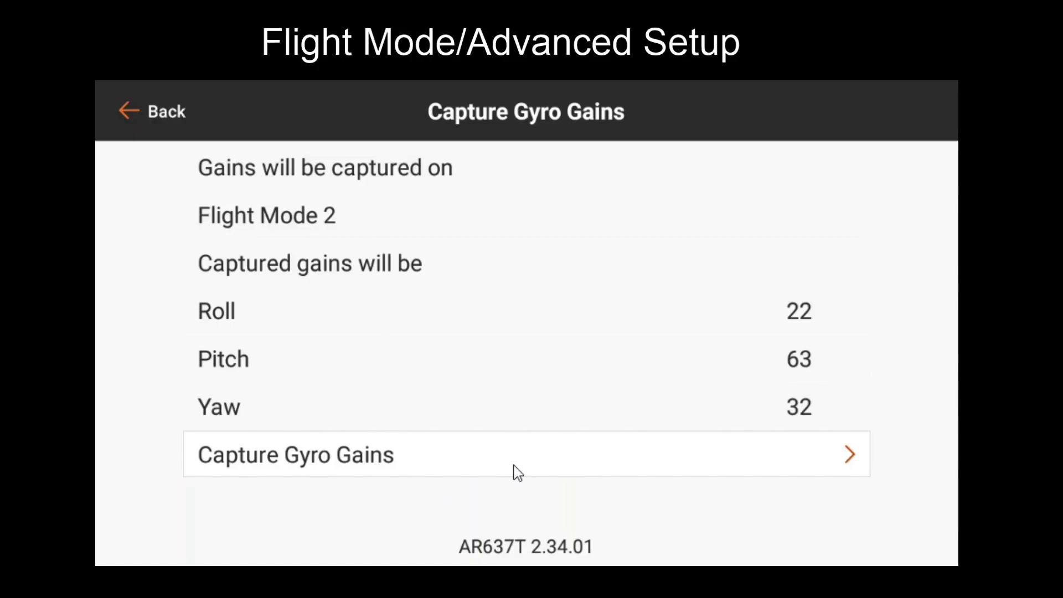
click(695, 468)
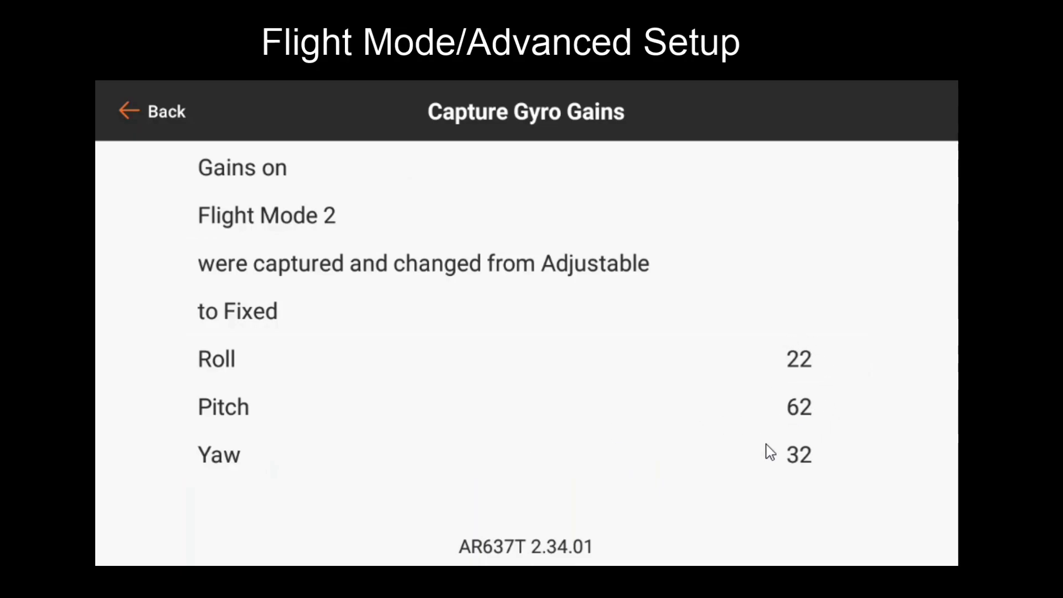
click(184, 119)
click(346, 465)
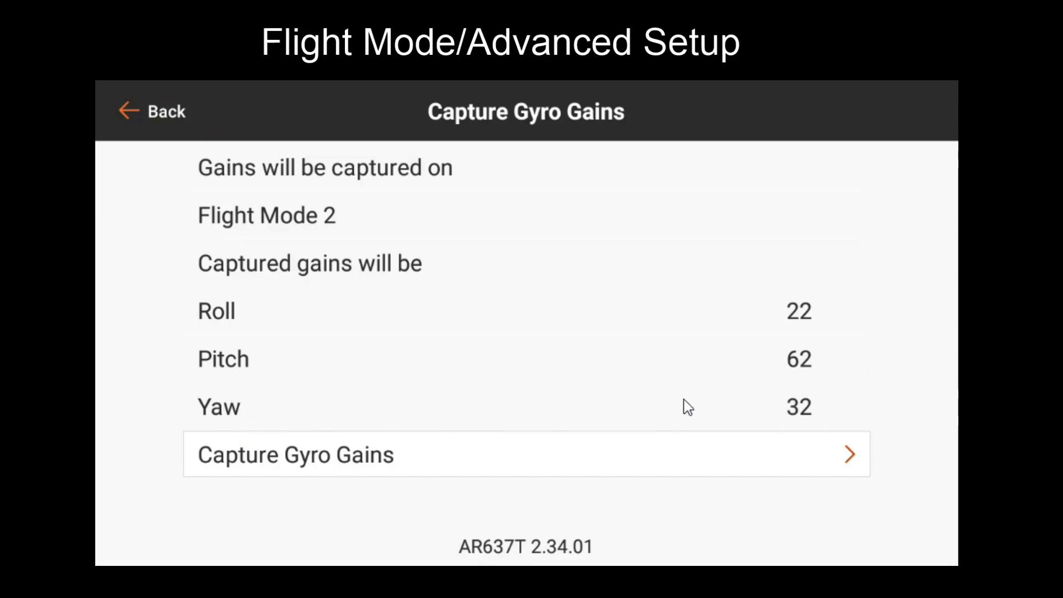
click(163, 109)
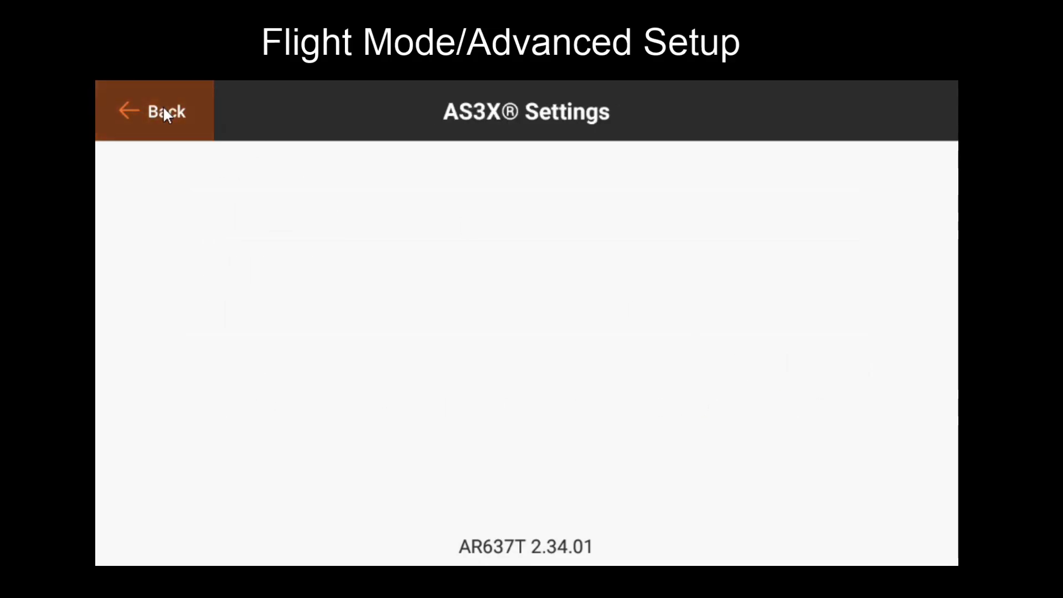
- Make the yaw gain of Flight Mode 2 Adjustable, leaving roll and pitch Fixed
click(339, 420)
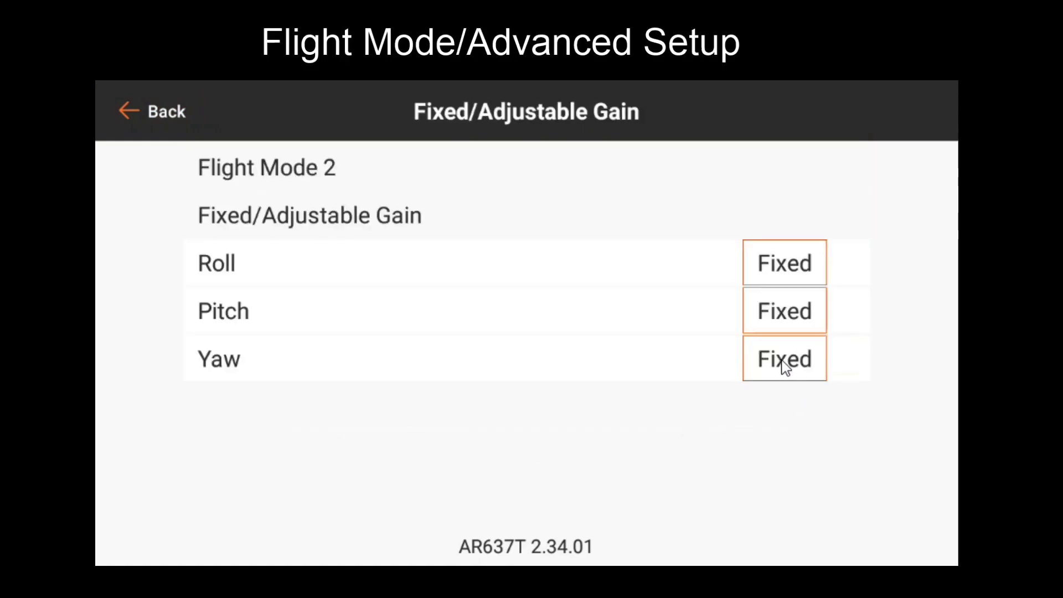
click(784, 363)
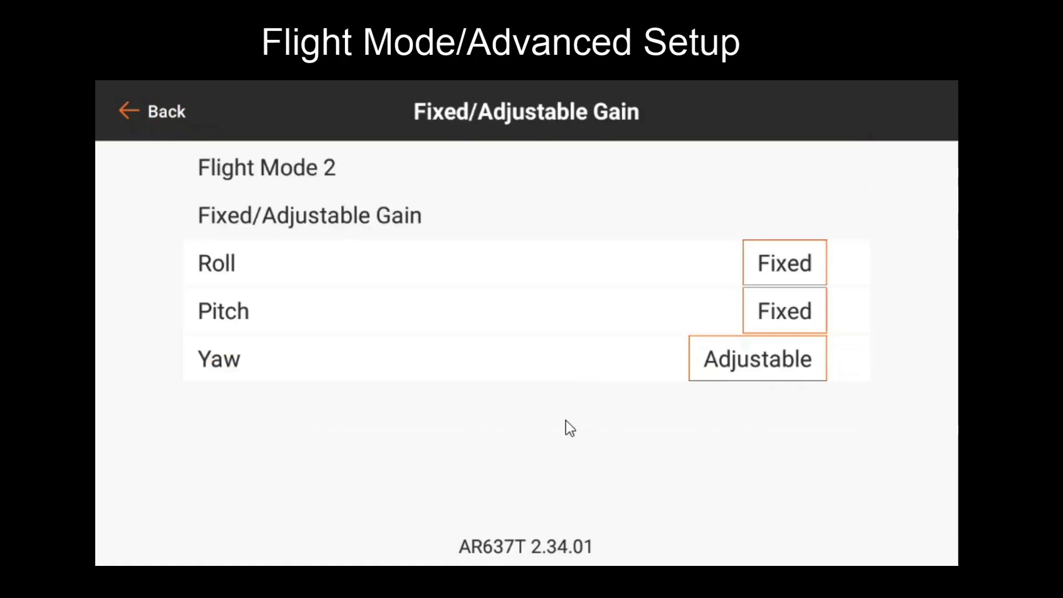
- Set the Flight Mode 2 yaw gain back to Fixed and review the Flight Mode 3 rate gains
click(731, 371)
click(145, 105)
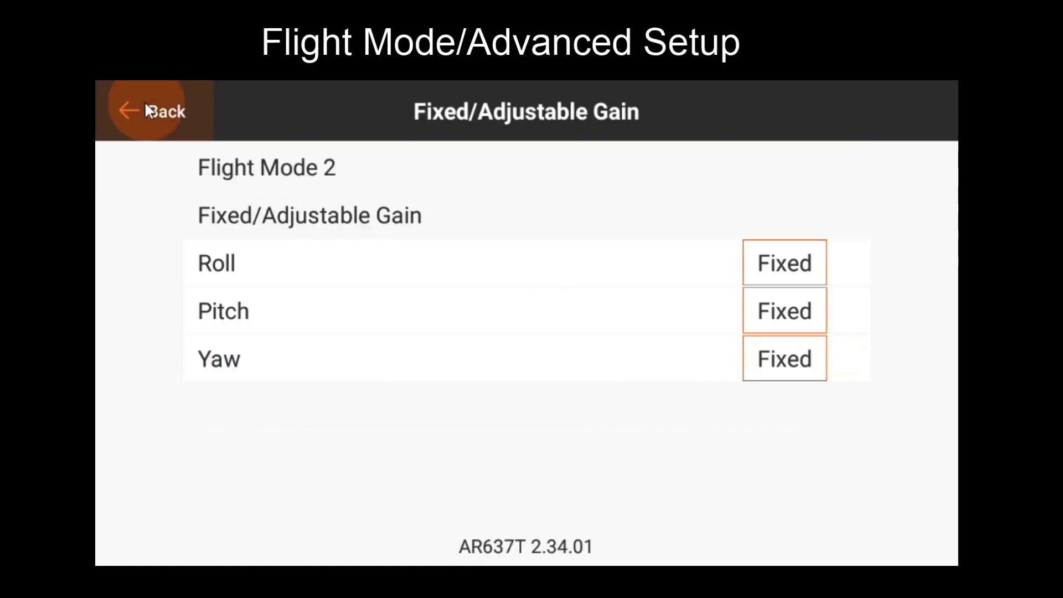
click(168, 118)
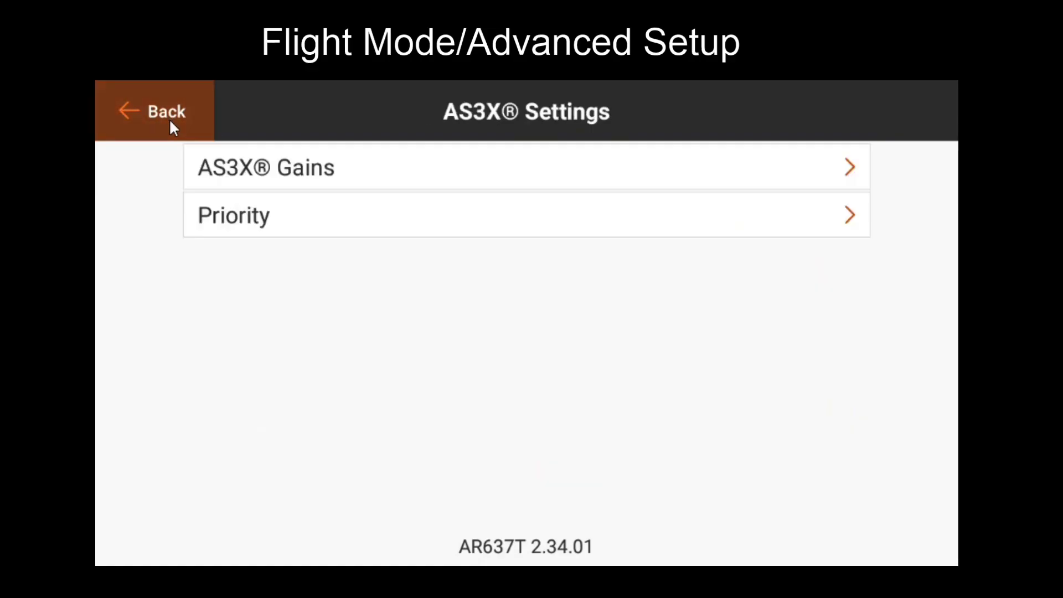
click(247, 172)
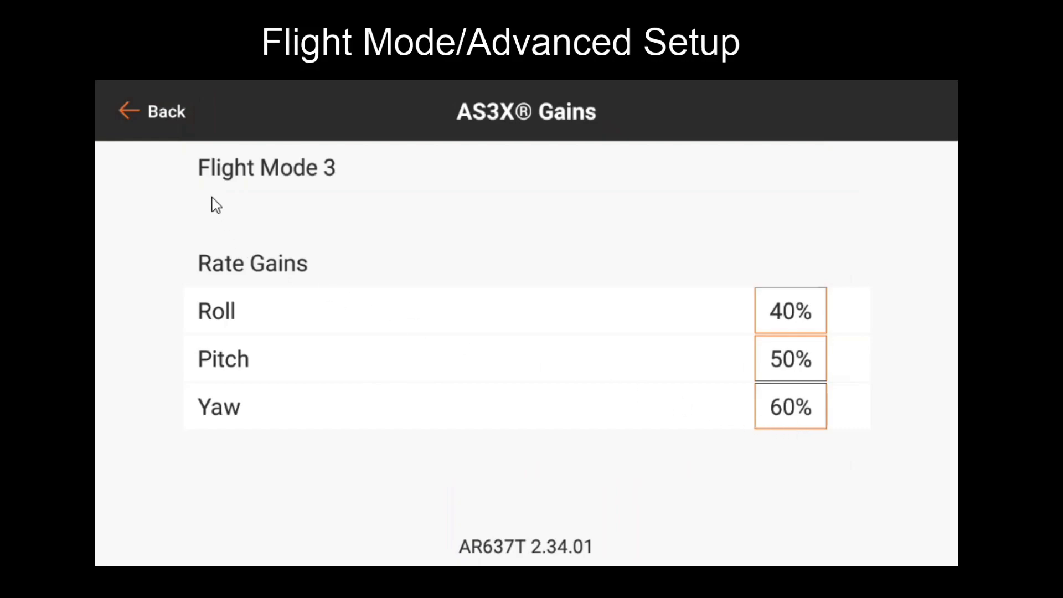
click(181, 113)
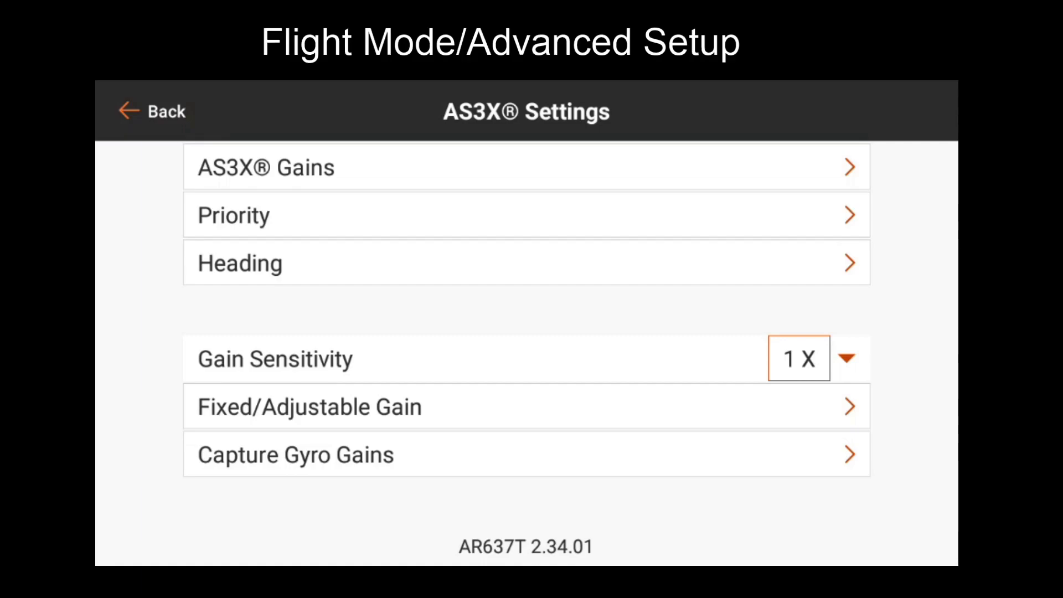
- Inhibit the AS3X roll gain channel in the system's gain channel selection
click(144, 111)
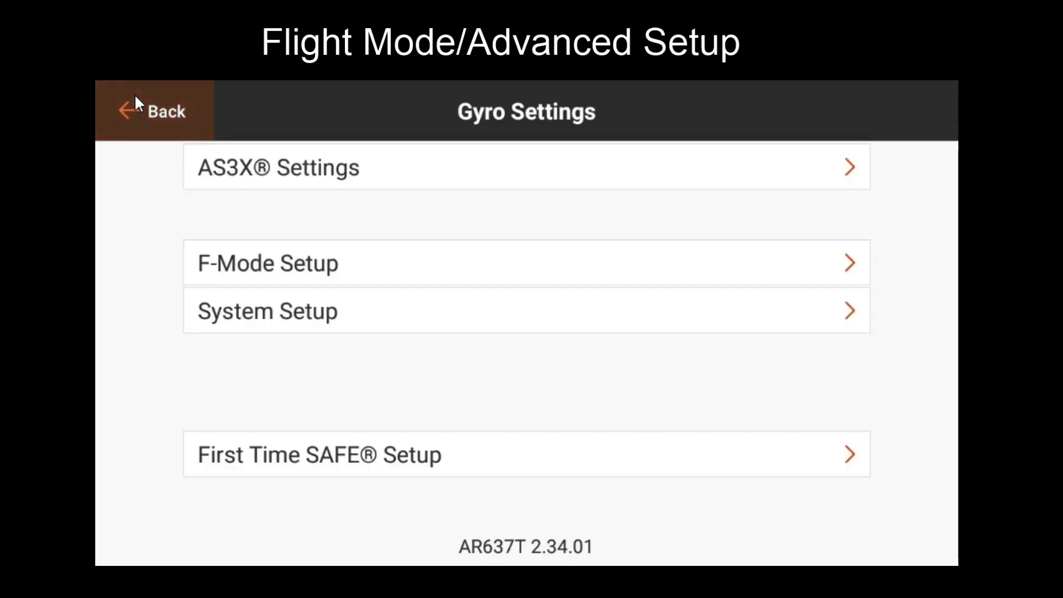
click(265, 314)
click(298, 261)
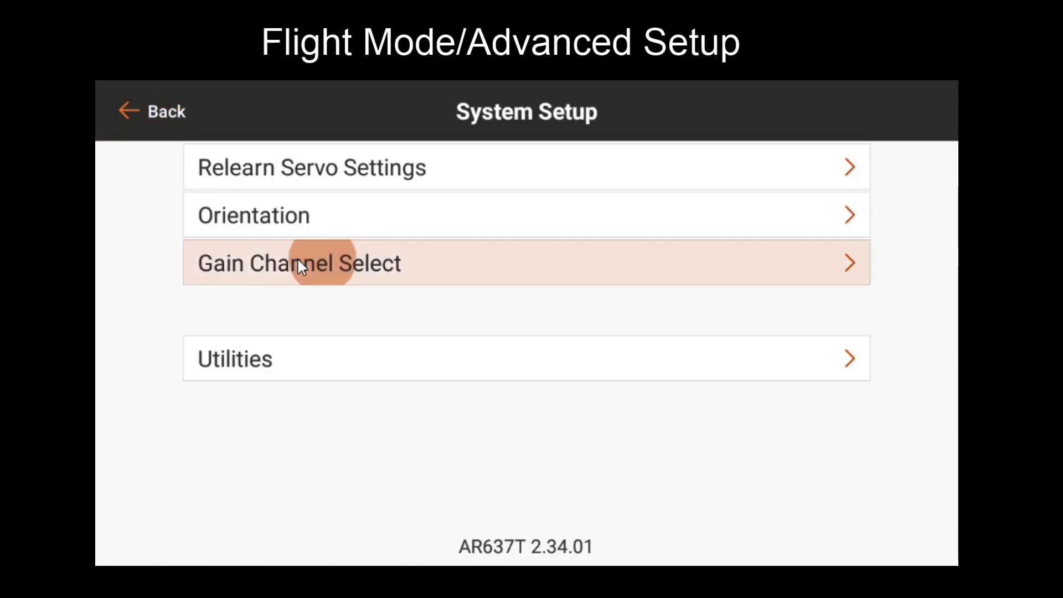
click(795, 216)
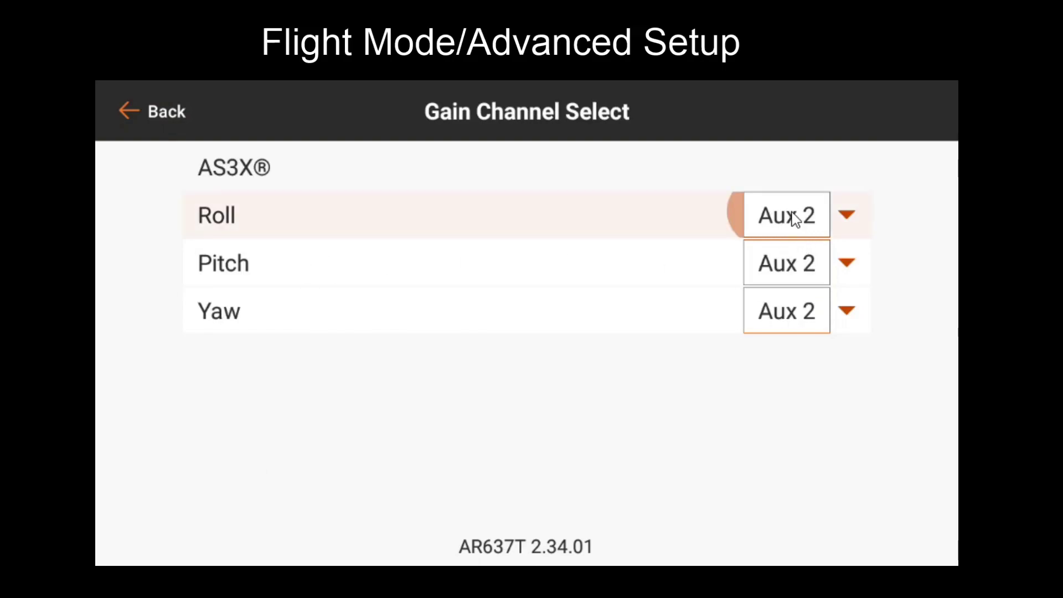
click(688, 195)
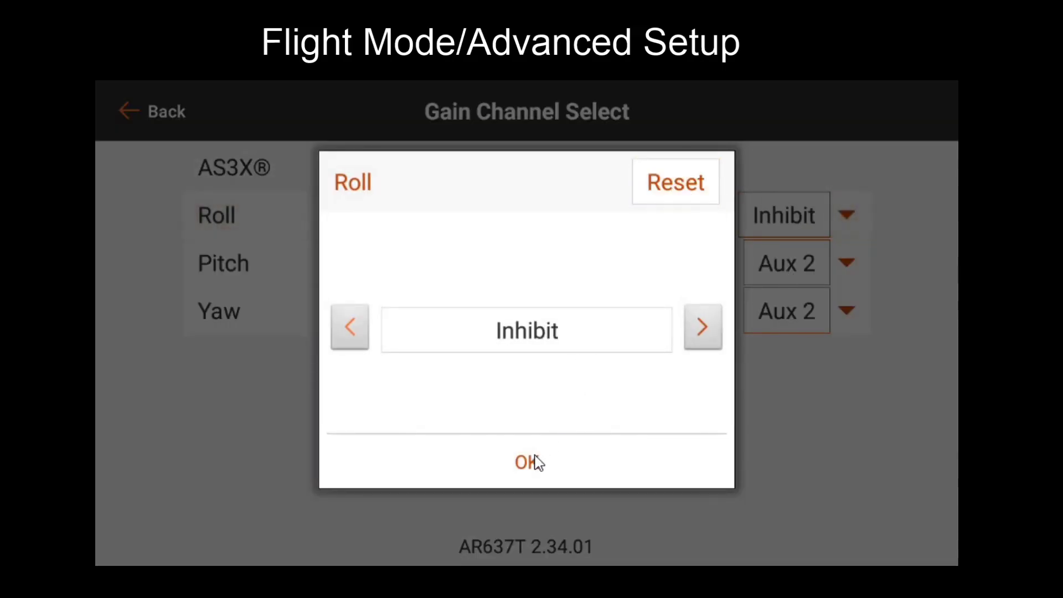
click(532, 461)
- Inhibit the AS3X pitch and yaw gain channels and return to AS3X Settings
click(794, 259)
click(667, 200)
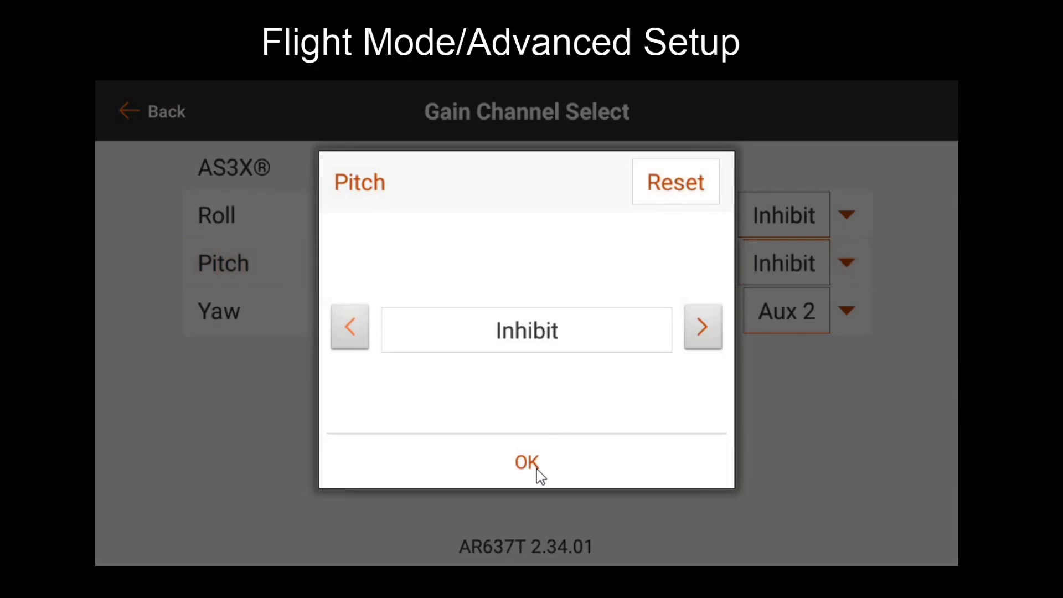
click(533, 465)
click(800, 309)
click(693, 185)
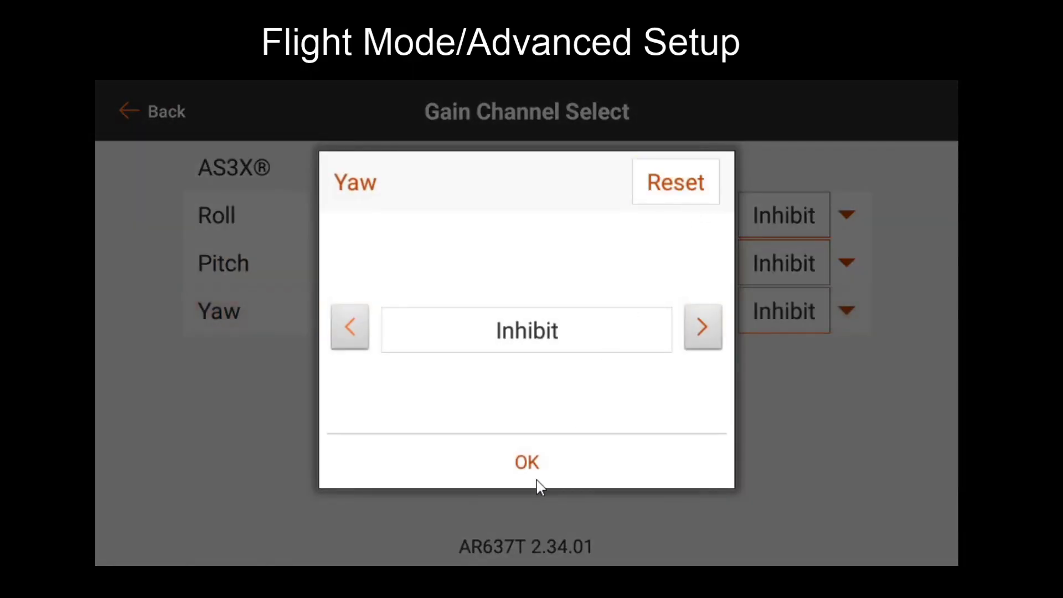
click(535, 483)
click(145, 127)
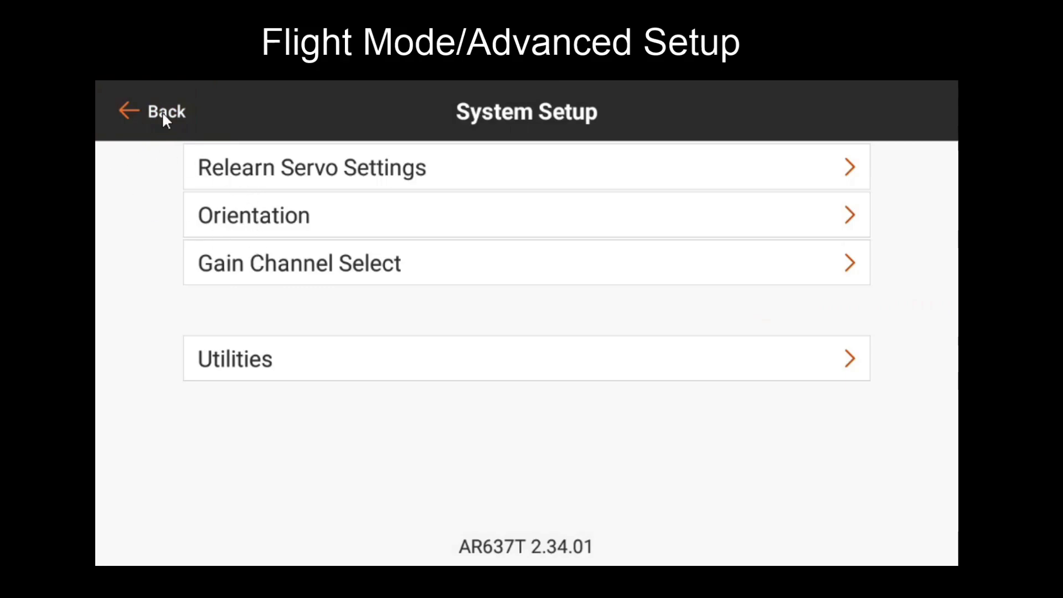
click(164, 117)
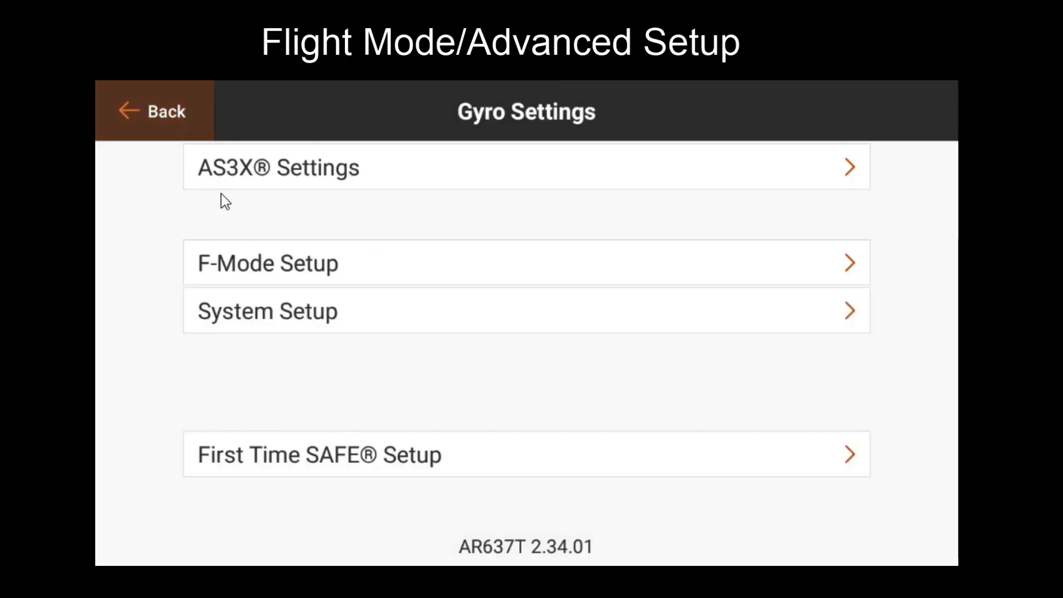
click(314, 176)
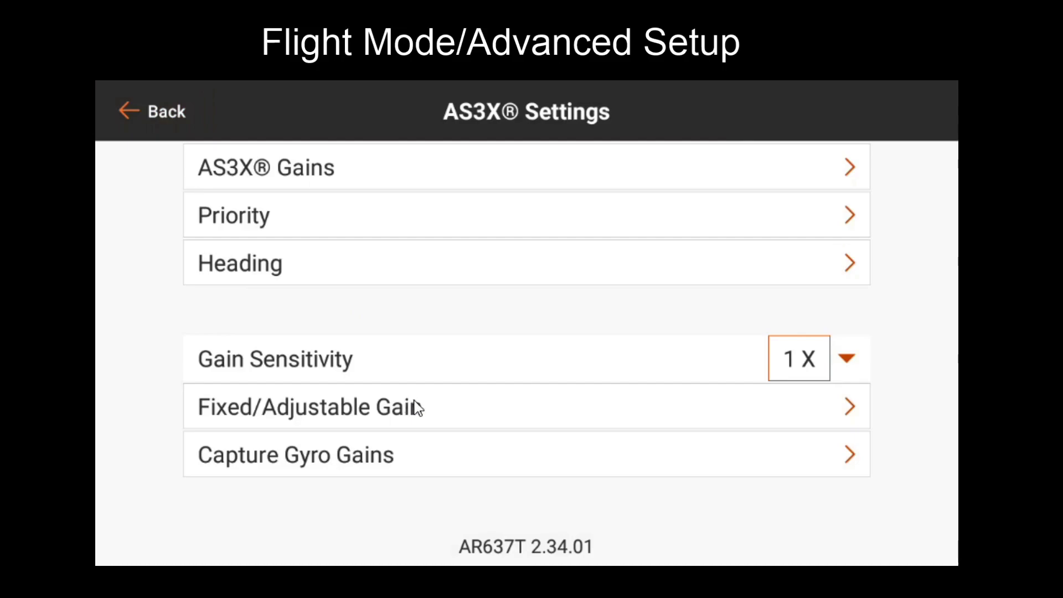
- Switch the Flight Mode 2 roll gain to Adjustable and back to Fixed, and return to AS3X Settings
click(416, 407)
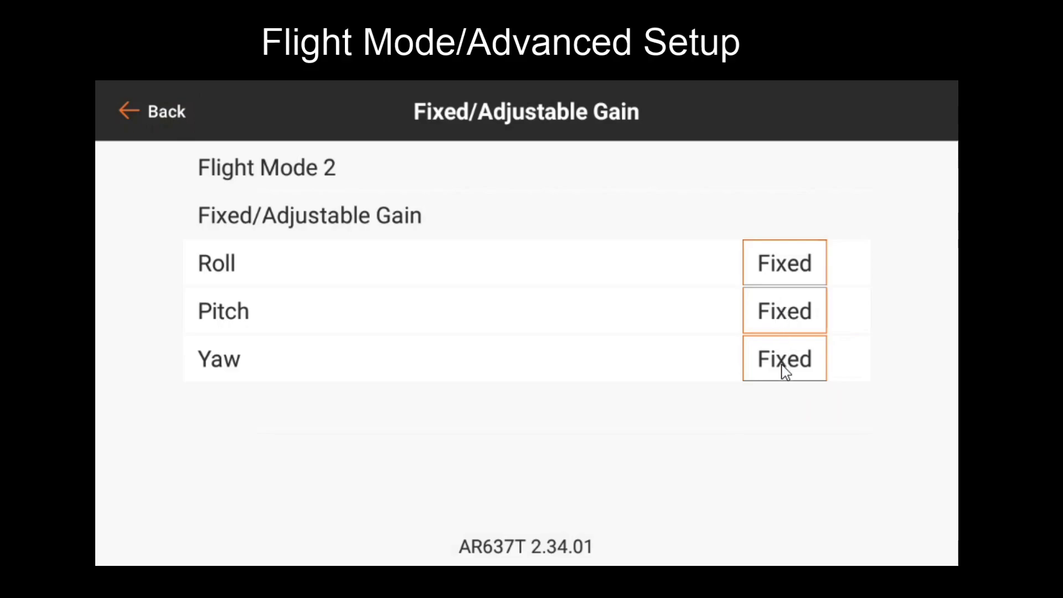
click(790, 280)
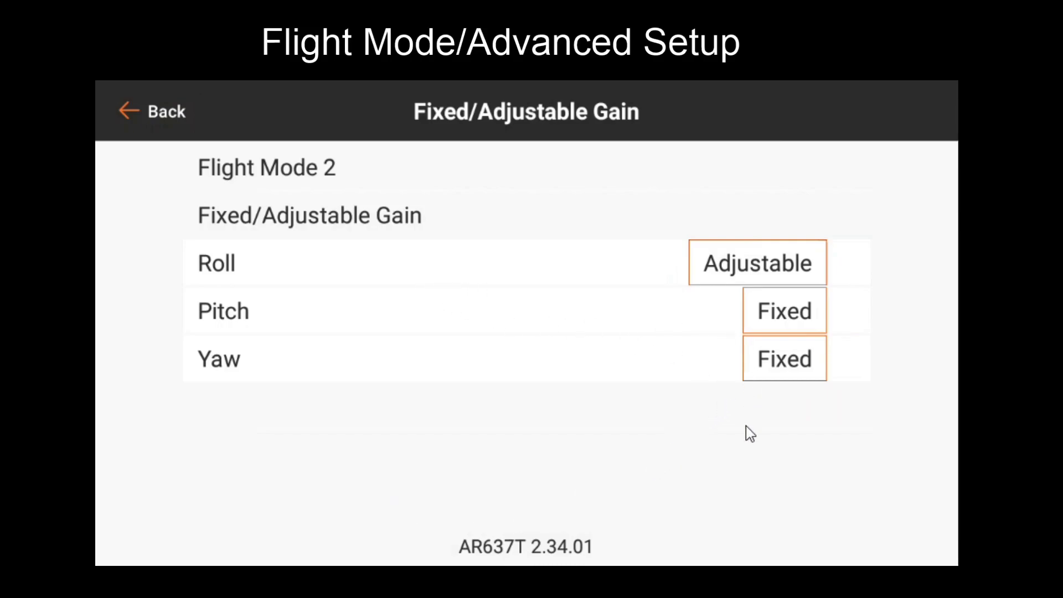
click(728, 277)
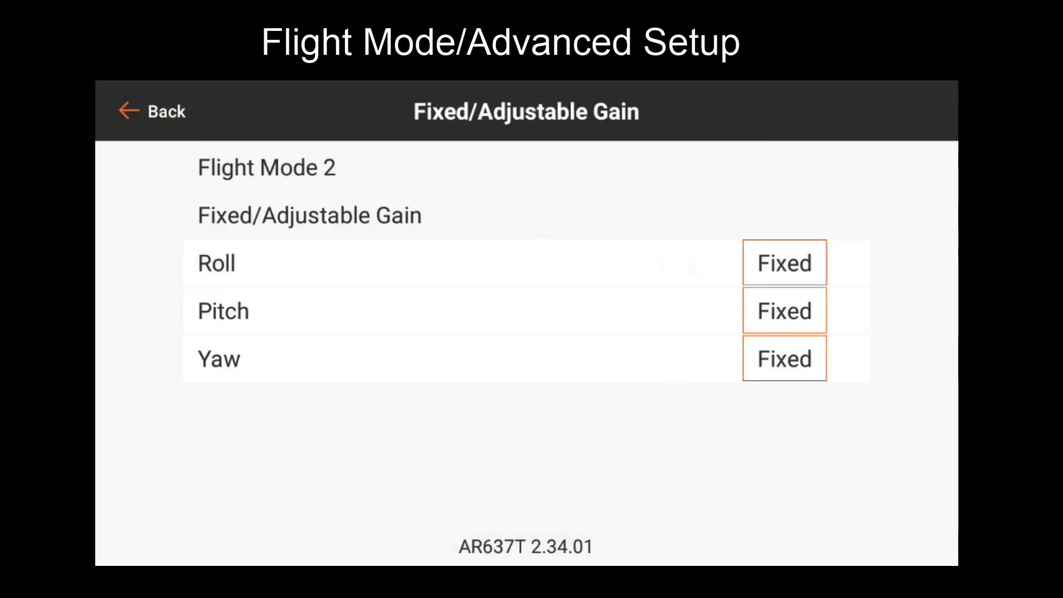
click(126, 110)
- Make the roll, pitch and yaw gains of Flight Mode 3 Fixed and return to AS3X Settings
click(408, 406)
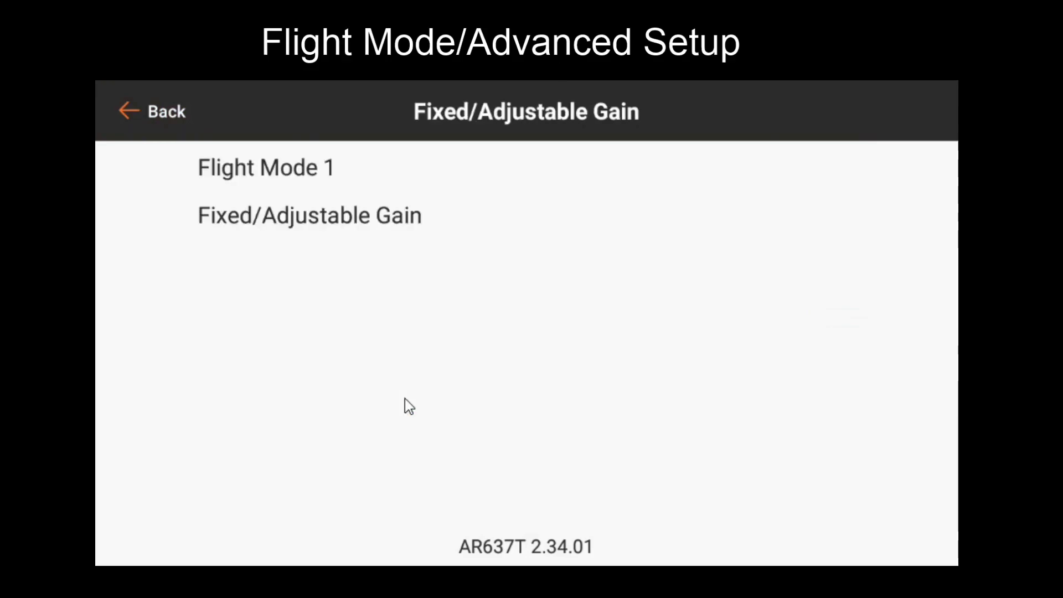
click(771, 265)
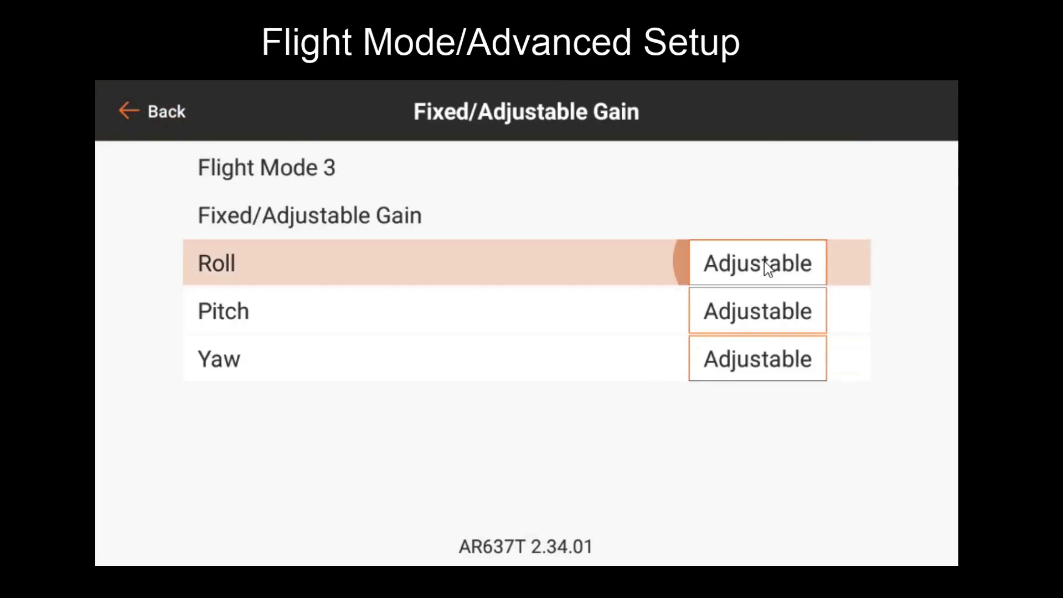
click(783, 312)
click(753, 357)
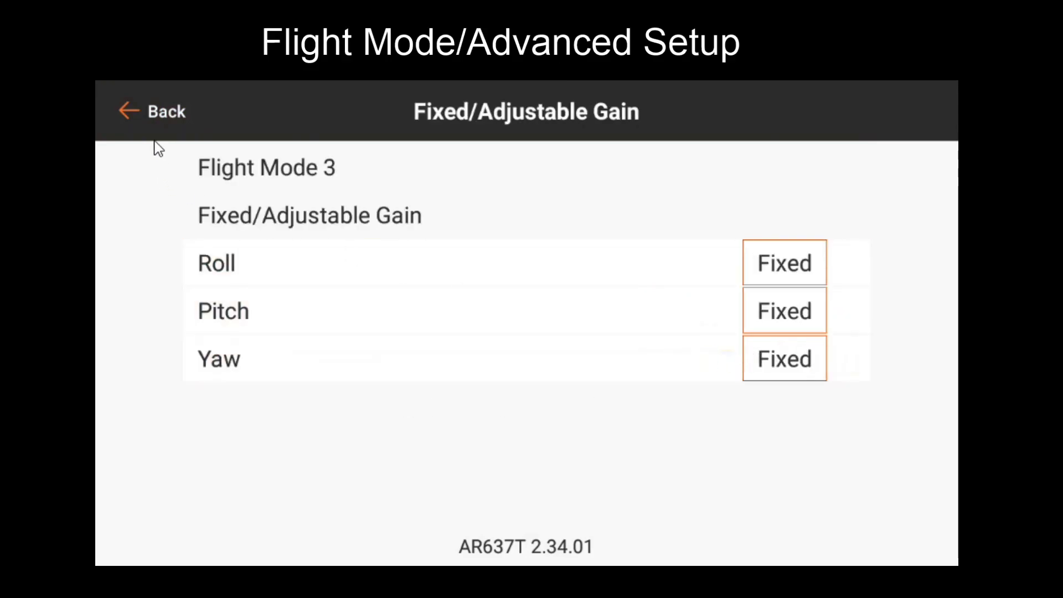
click(146, 113)
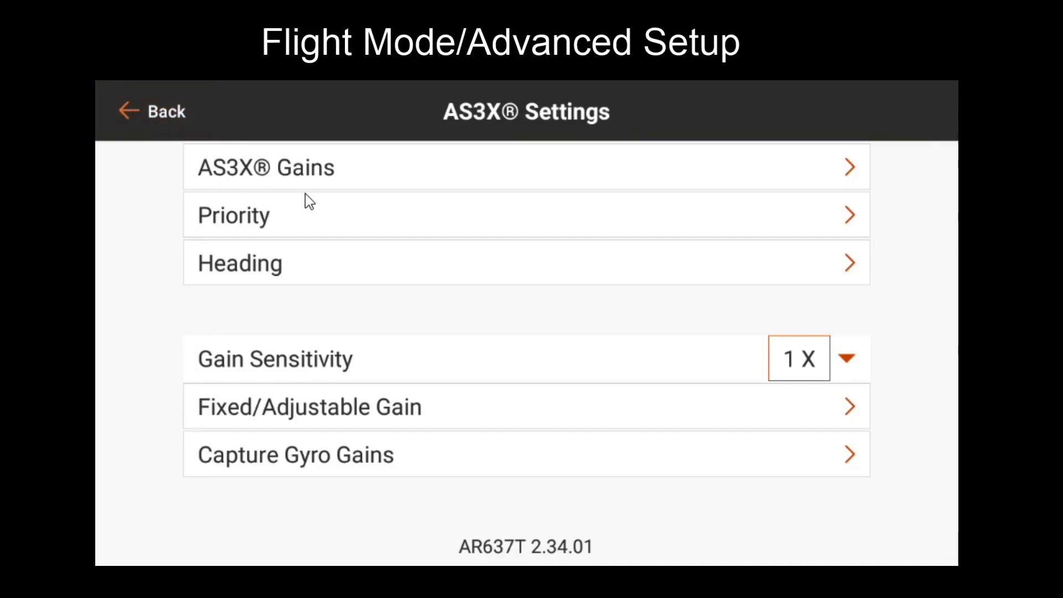
- Set the Flight Mode 3 roll rate gain to 0%
click(373, 158)
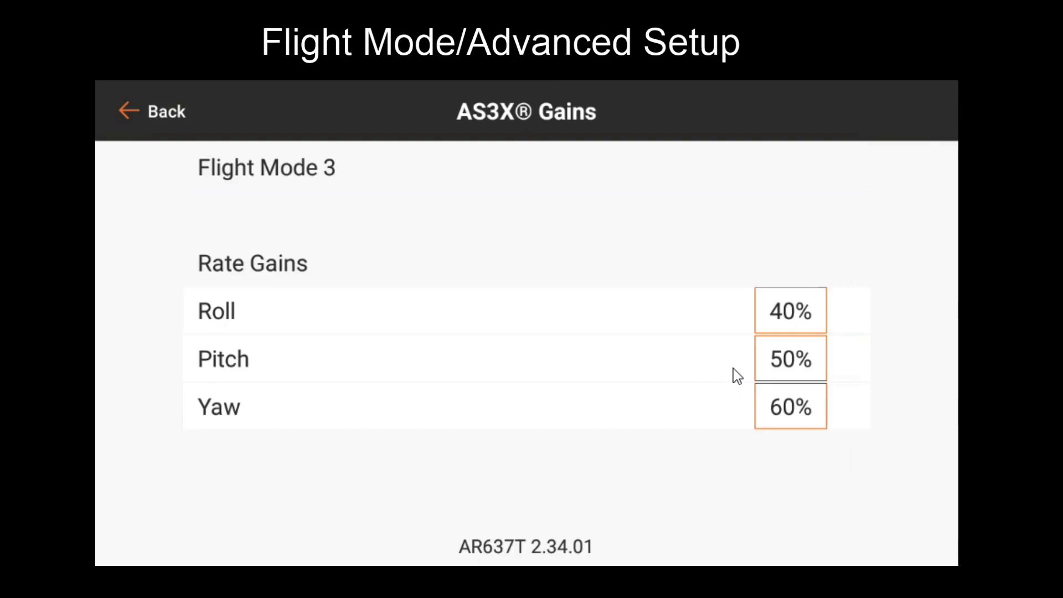
click(806, 317)
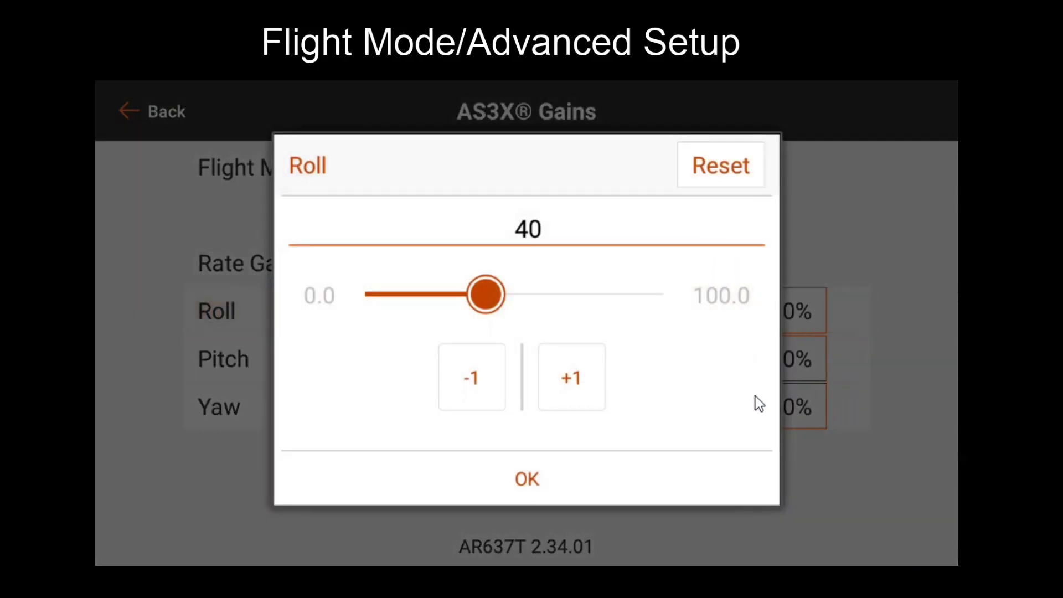
click(659, 480)
click(505, 320)
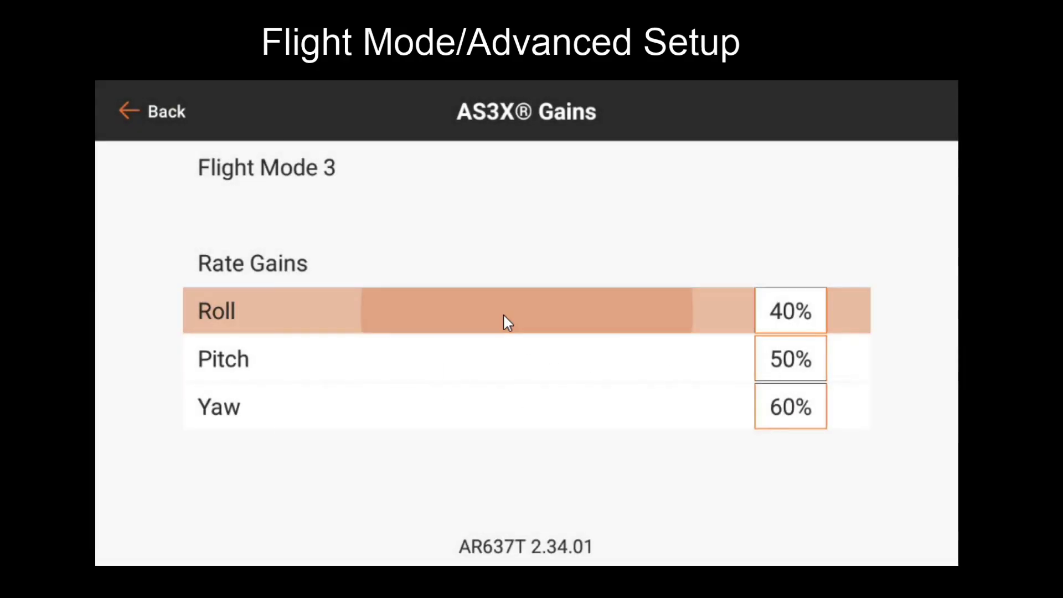
drag(458, 294, 410, 295)
drag(252, 296, 255, 299)
click(528, 470)
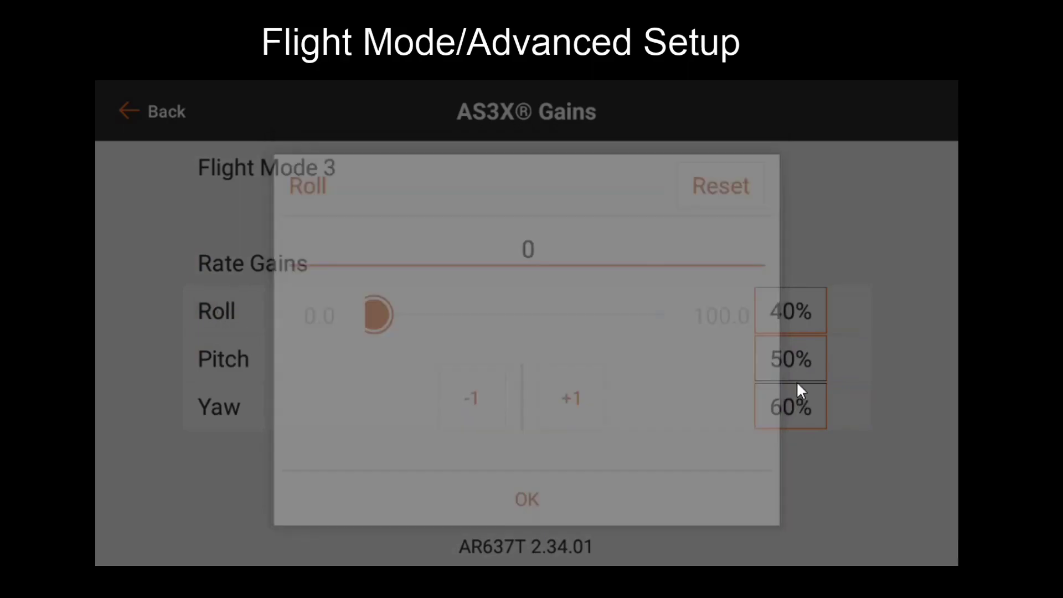
- Set the Flight Mode 3 pitch and yaw rate gains to 0%
click(496, 349)
drag(520, 317, 244, 337)
click(600, 482)
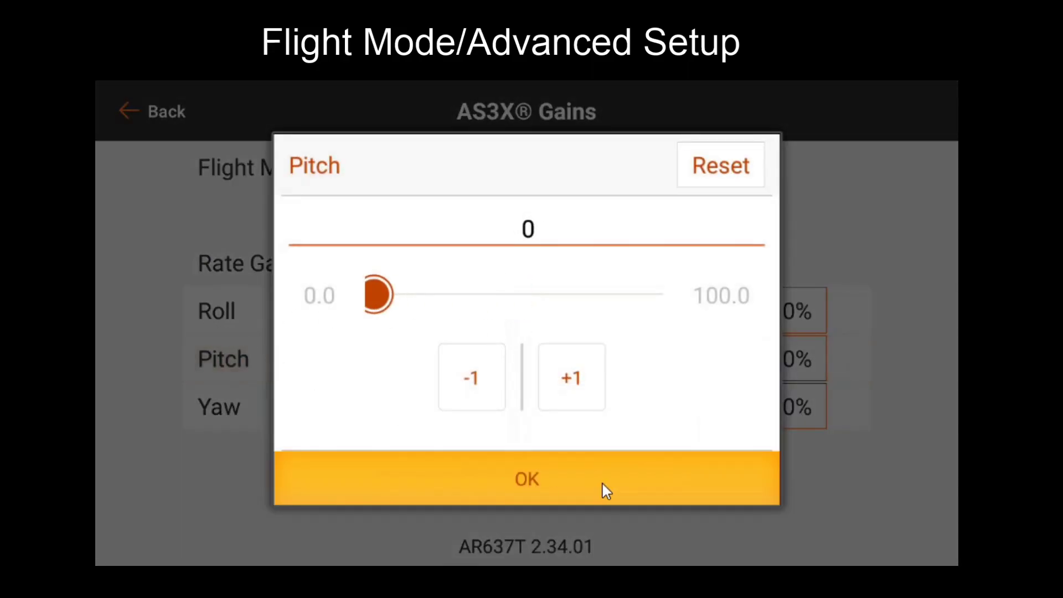
click(782, 419)
drag(541, 294, 288, 328)
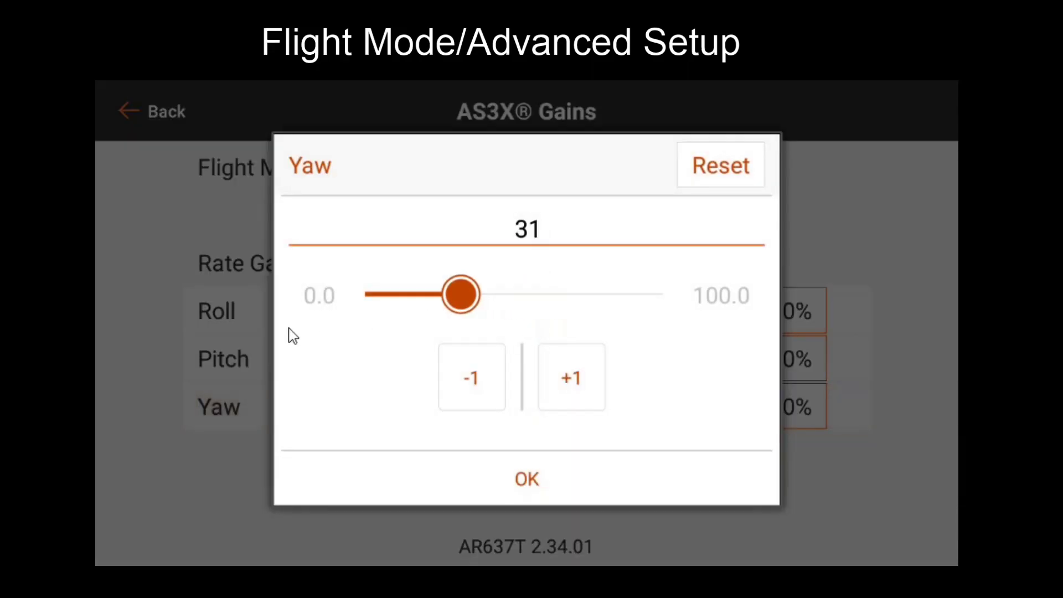
click(544, 477)
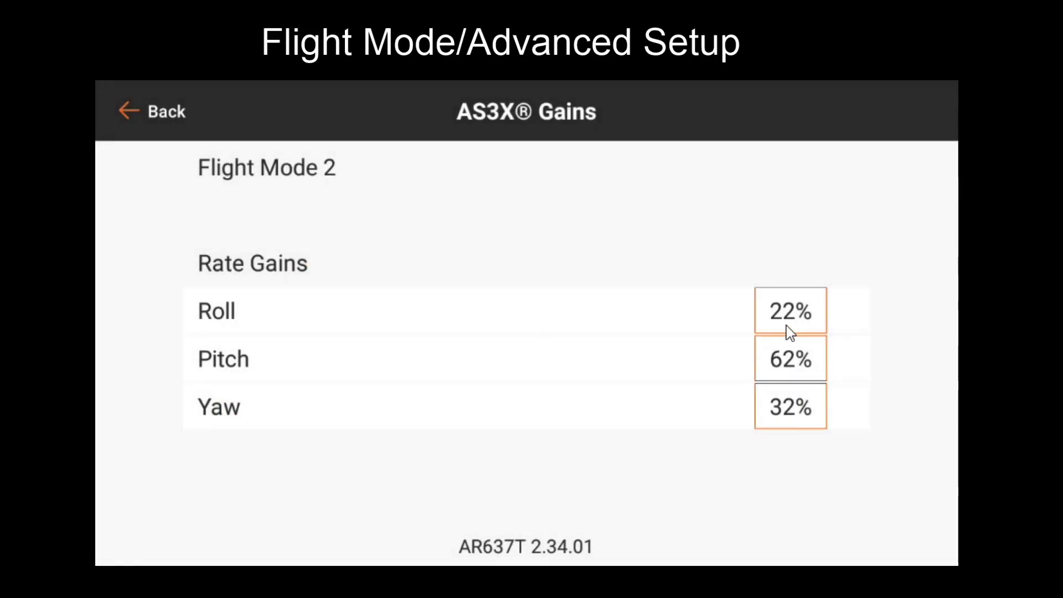
- Set the Flight Mode 2 roll, pitch and yaw rate gains to 0%
click(786, 326)
drag(453, 301, 348, 309)
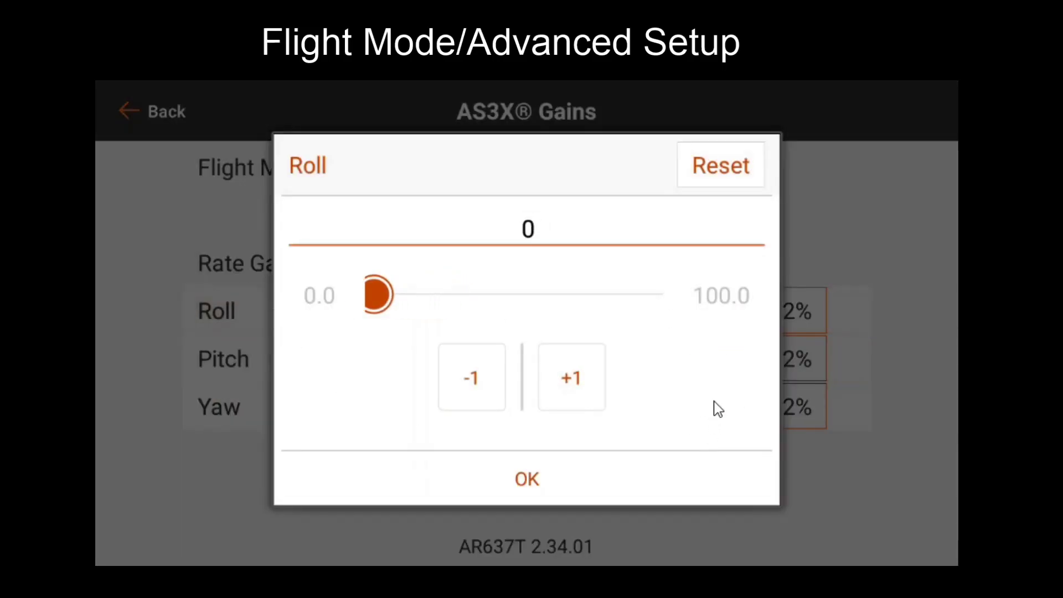
click(786, 387)
click(786, 360)
drag(484, 294, 238, 313)
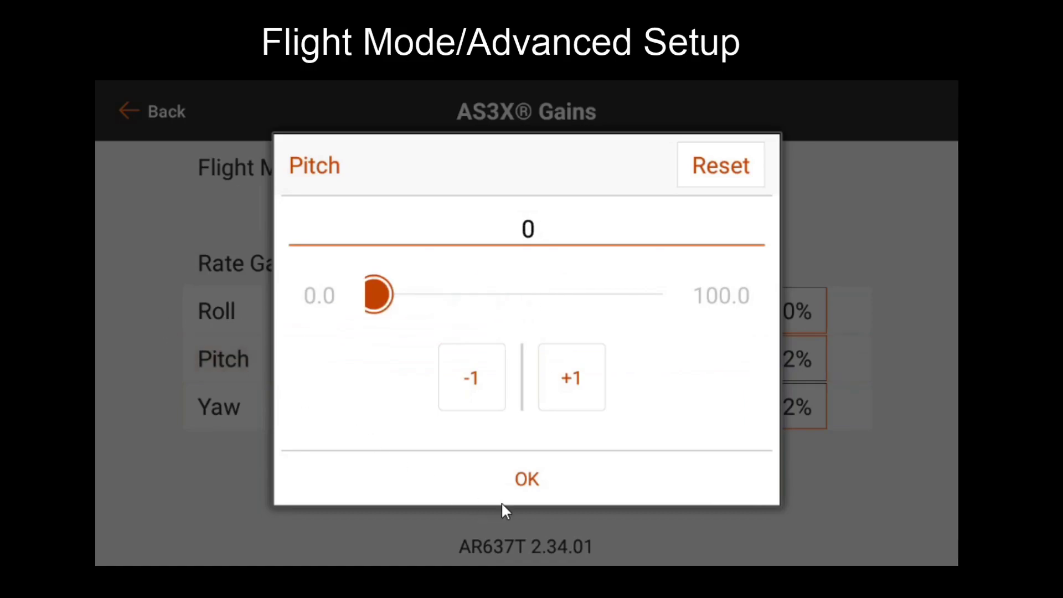
click(500, 502)
click(778, 413)
drag(462, 301, 257, 321)
click(534, 485)
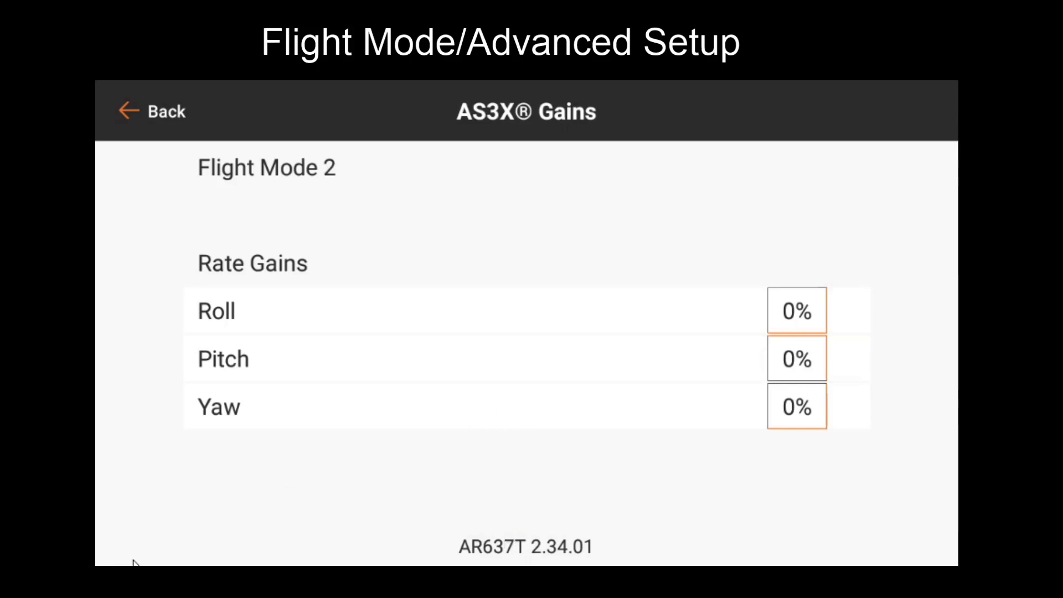
- Raise the Flight Mode 2 roll rate gain slightly above 0%
click(782, 327)
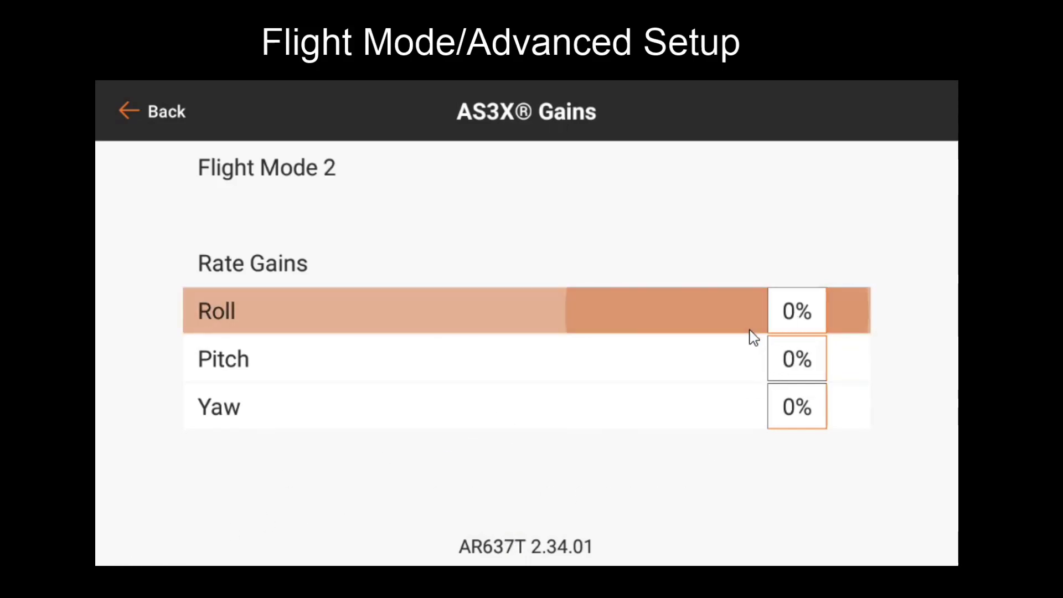
mouse_move(385, 296)
mouse_down()
mouse_move(408, 293)
mouse_move(394, 292)
mouse_up()
click(549, 476)
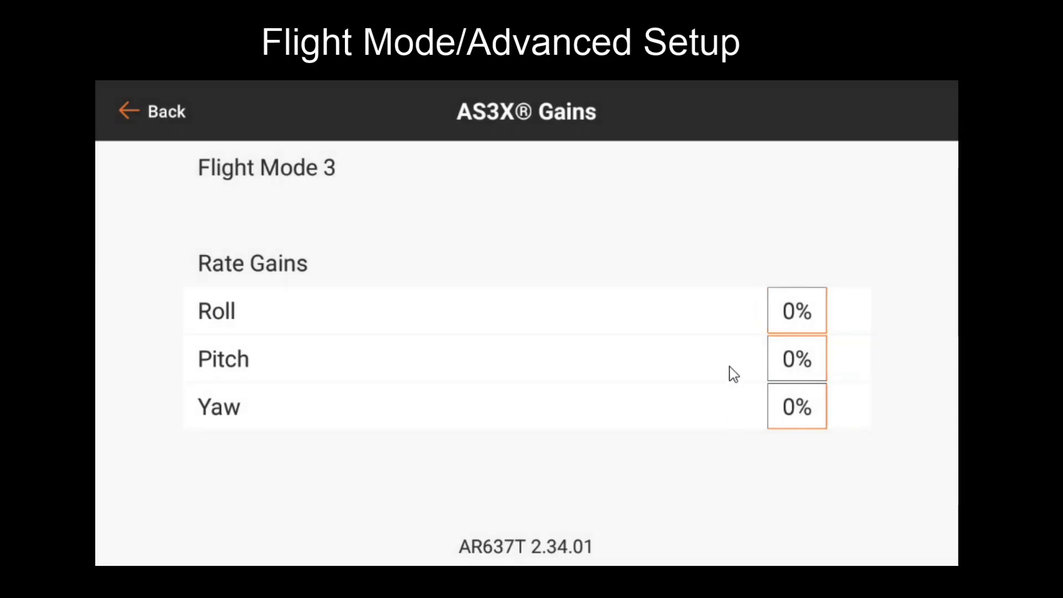
- Set the Flight Mode 3 roll rate gain to 20% and return to AS3X Settings
click(795, 296)
drag(373, 295, 427, 308)
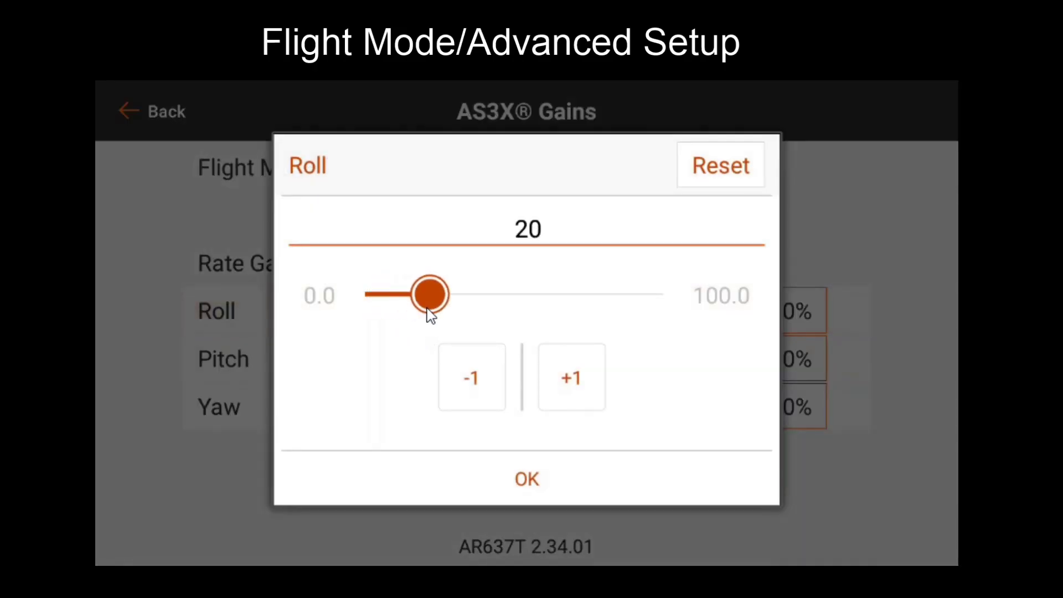
click(529, 478)
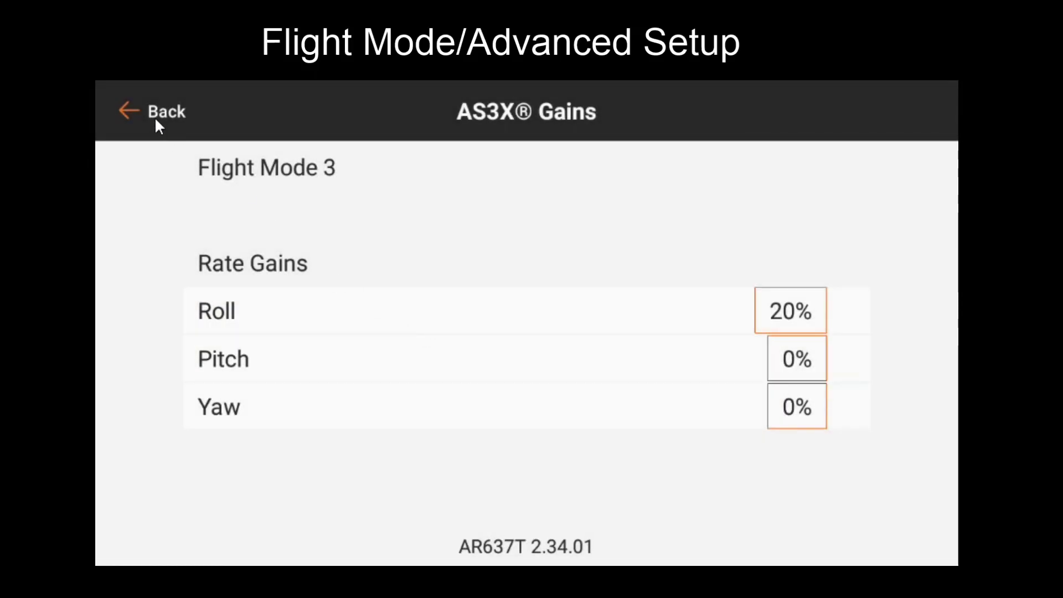
click(157, 123)
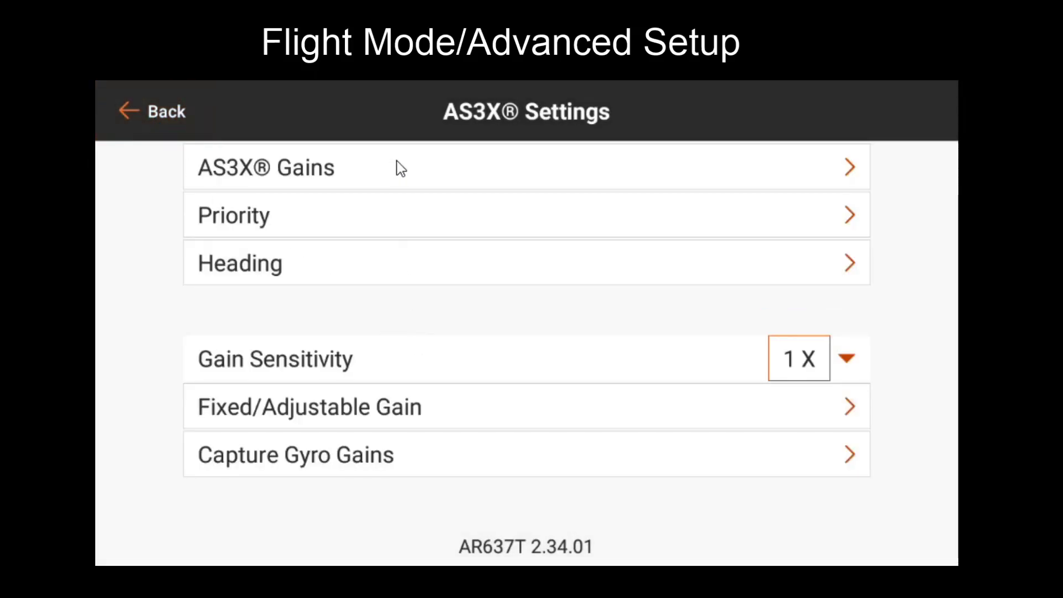
- Open the AS3X Gains page and lower the Flight Mode 3 roll rate gain to 18%
click(396, 166)
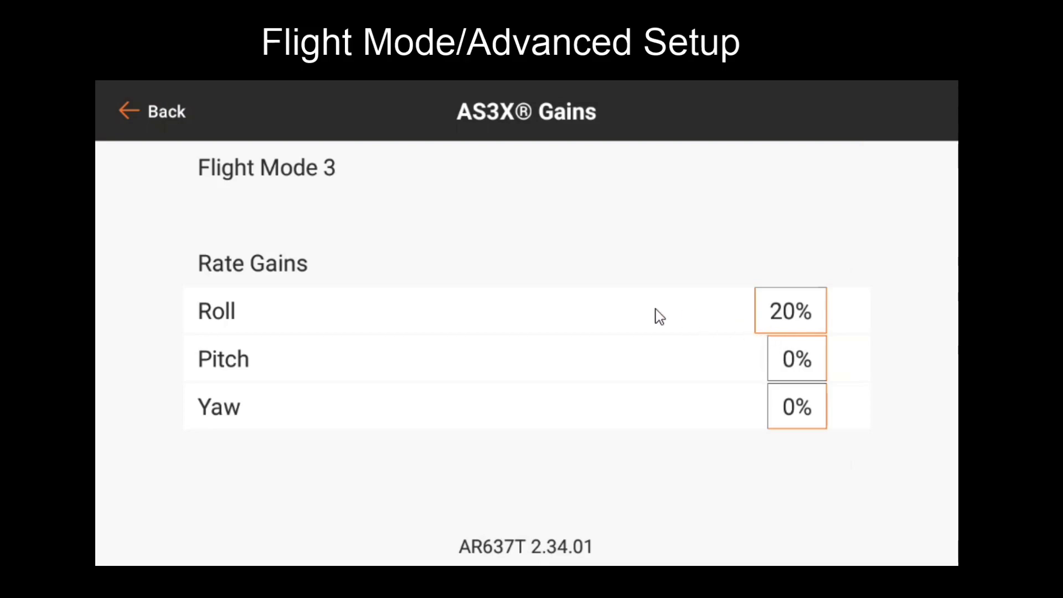
click(800, 329)
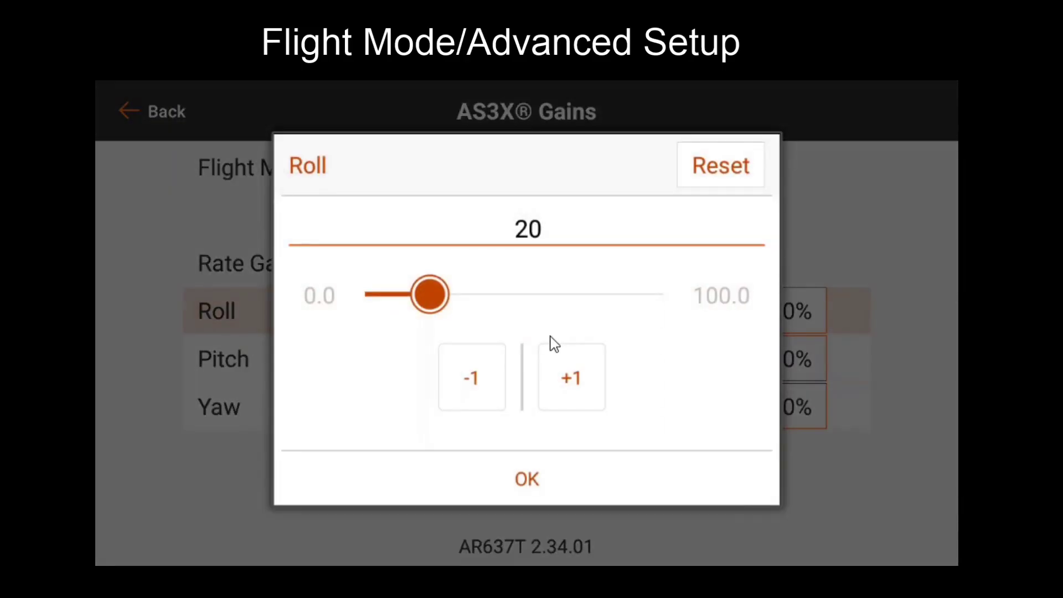
drag(426, 292, 418, 292)
click(559, 474)
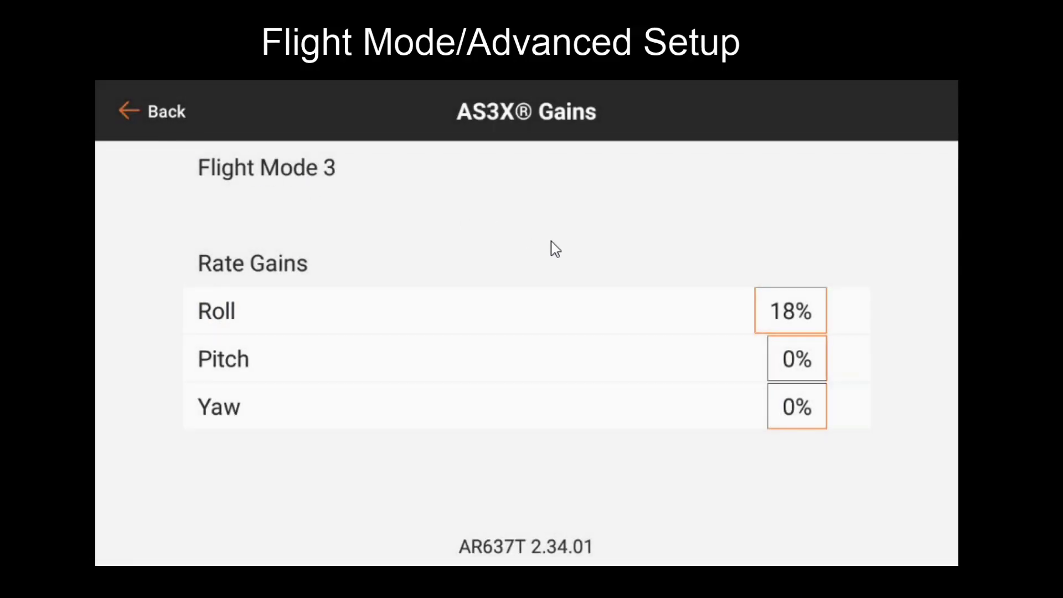
- Raise the Flight Mode 2 roll rate gain to 15% and fine-tune it to 16%
click(792, 313)
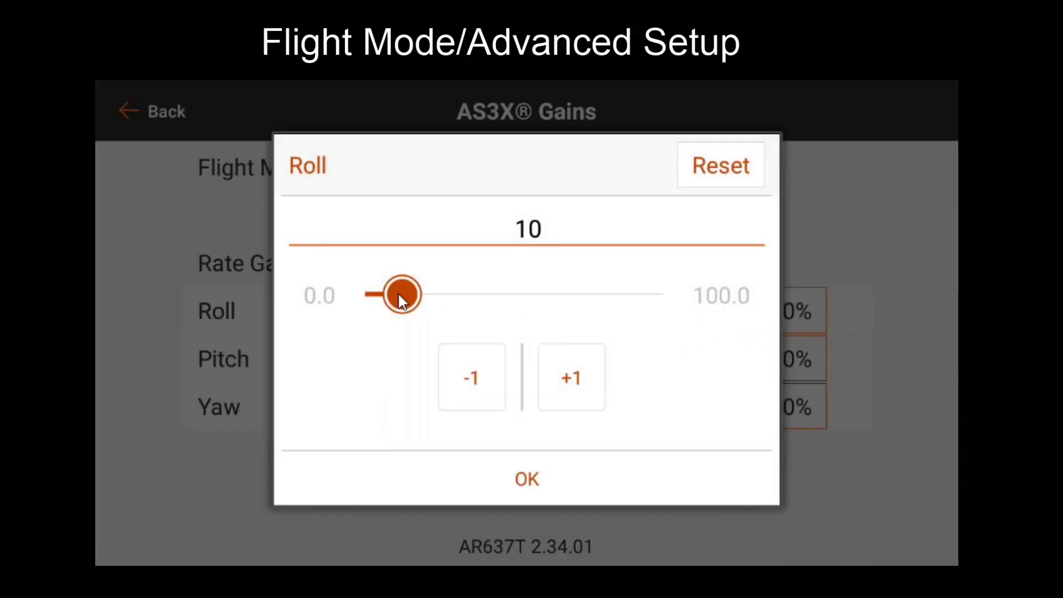
mouse_move(398, 295)
mouse_down()
mouse_move(447, 295)
mouse_move(410, 295)
mouse_up()
click(588, 475)
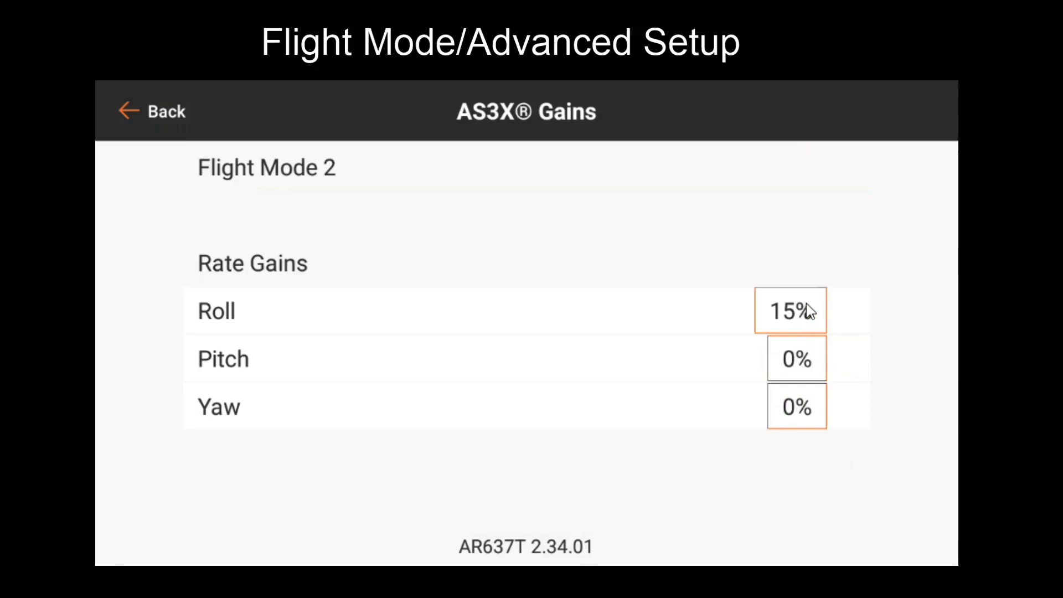
click(789, 329)
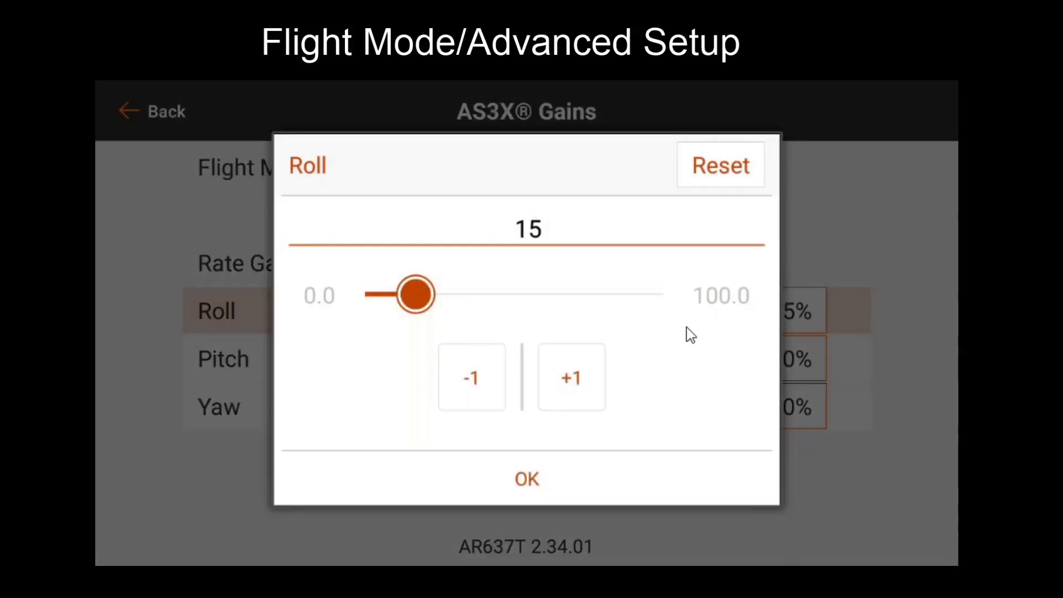
drag(415, 294, 418, 294)
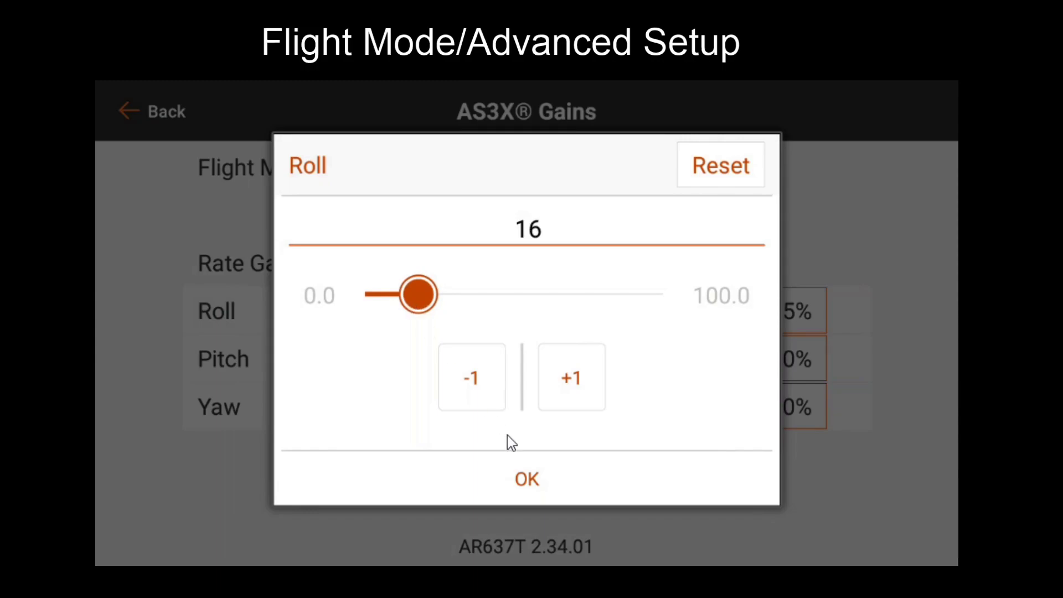
click(537, 478)
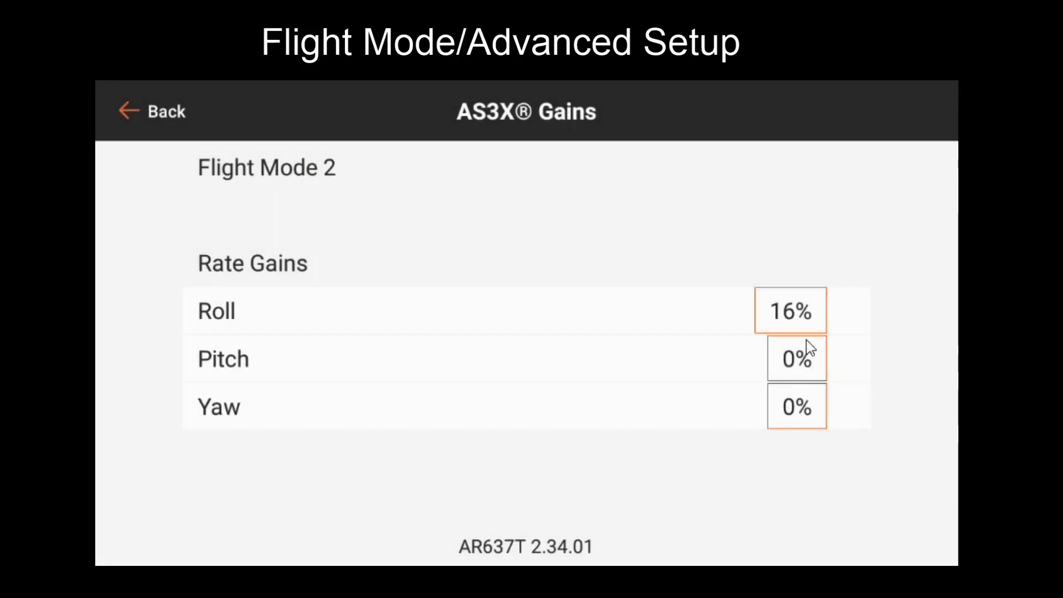
- Reduce the Flight Mode 3 roll rate gain to 16% and return to AS3X Settings
click(810, 310)
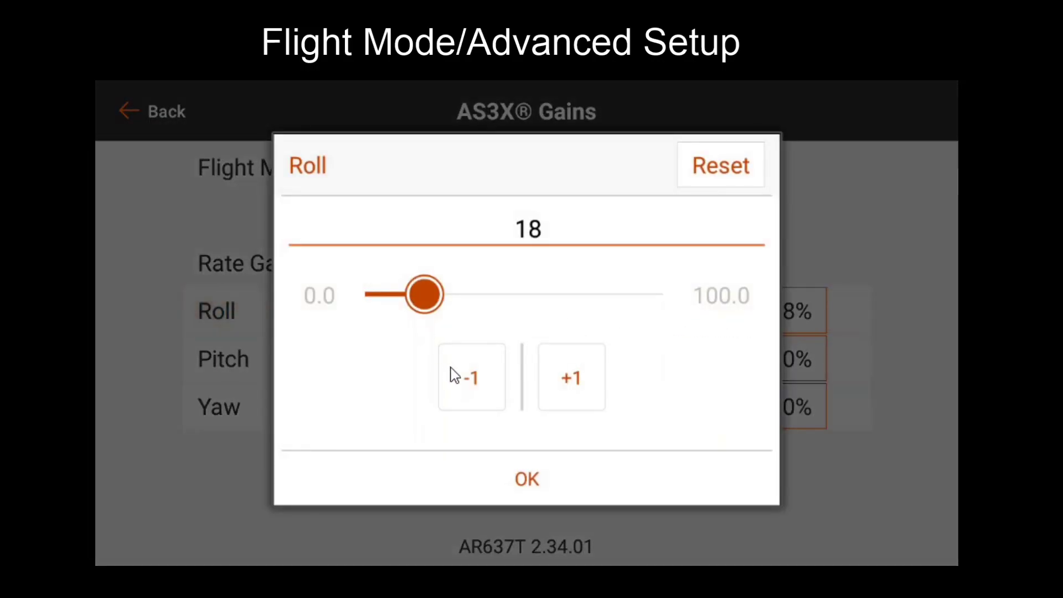
click(470, 387)
click(474, 397)
click(548, 487)
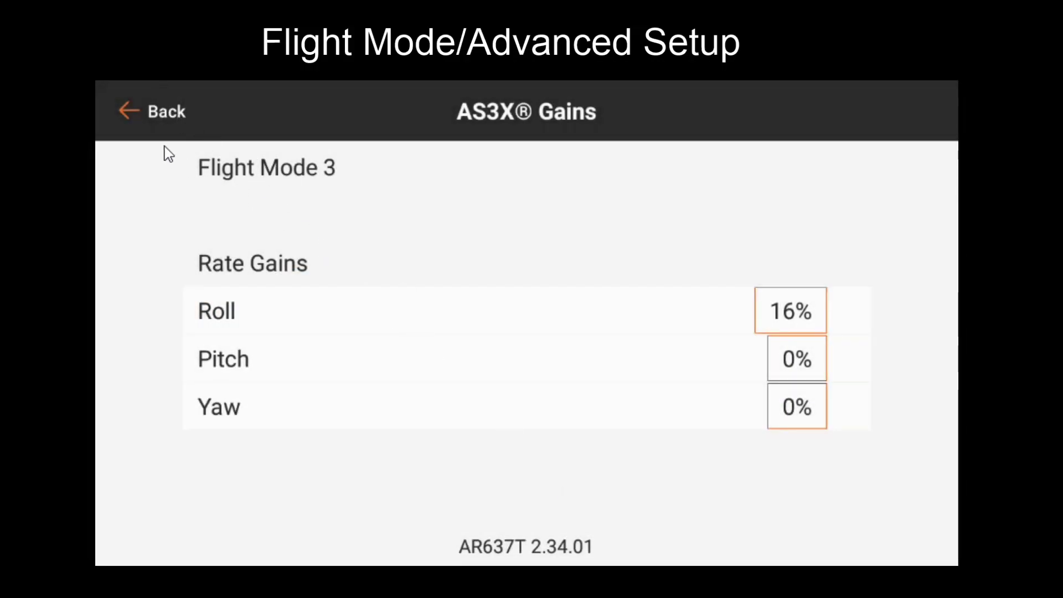
click(170, 111)
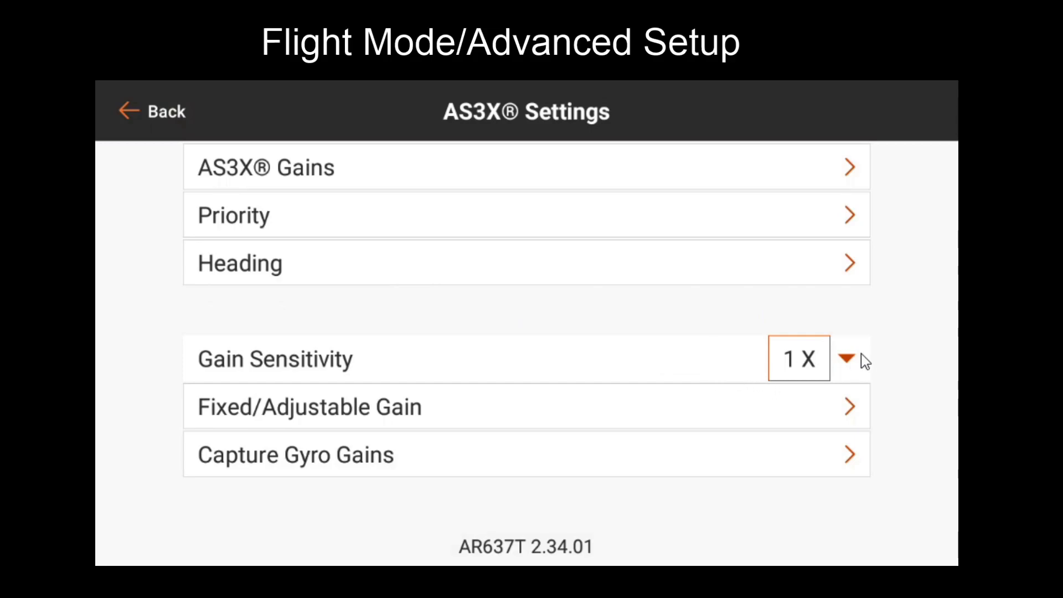
- Try Gain Sensitivity at 2 X and 4 X, and set it back to 1 X
click(843, 359)
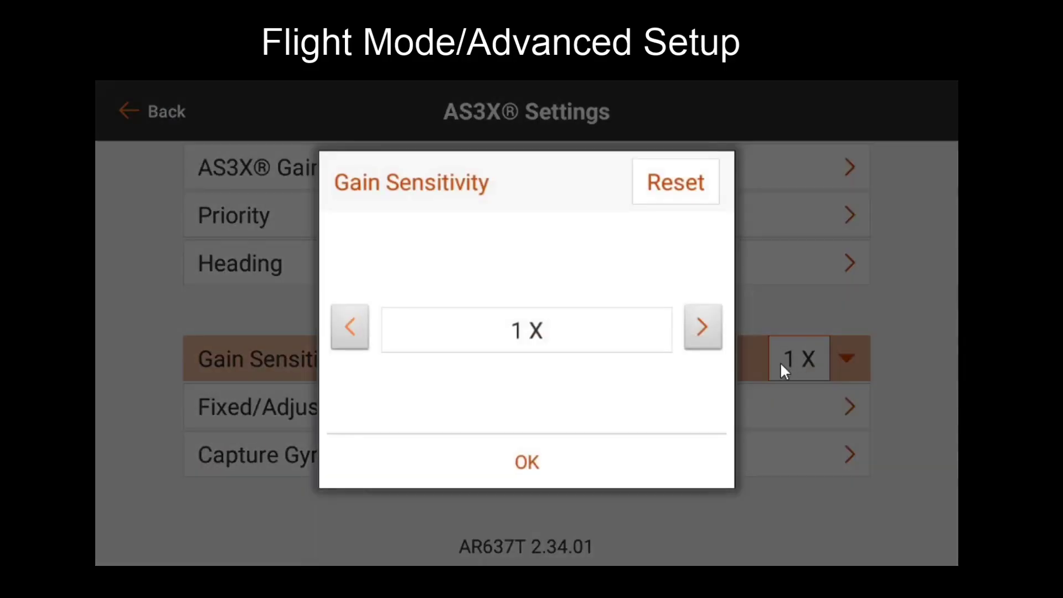
click(703, 327)
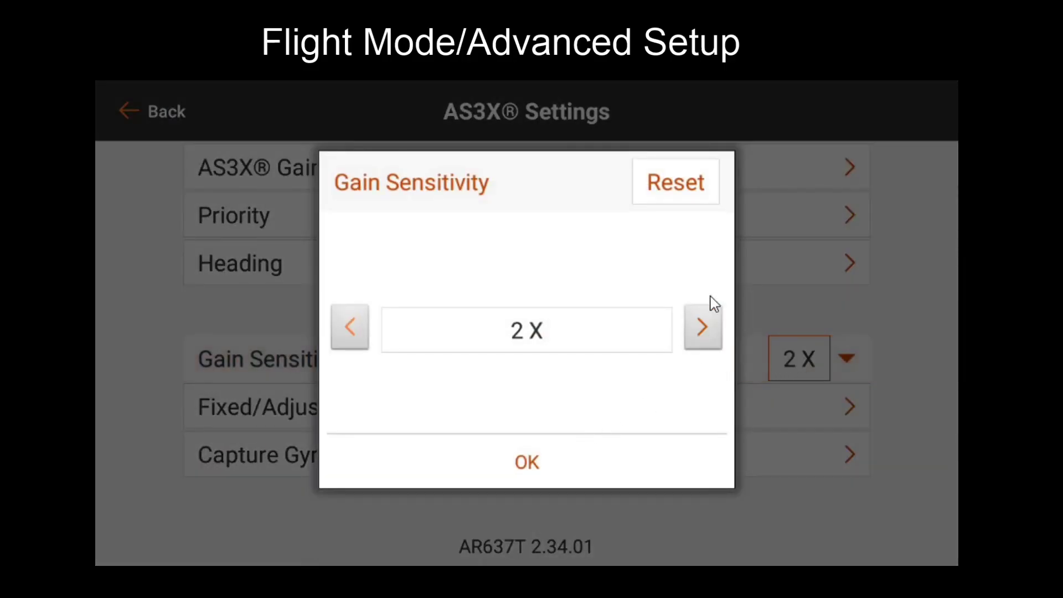
click(703, 327)
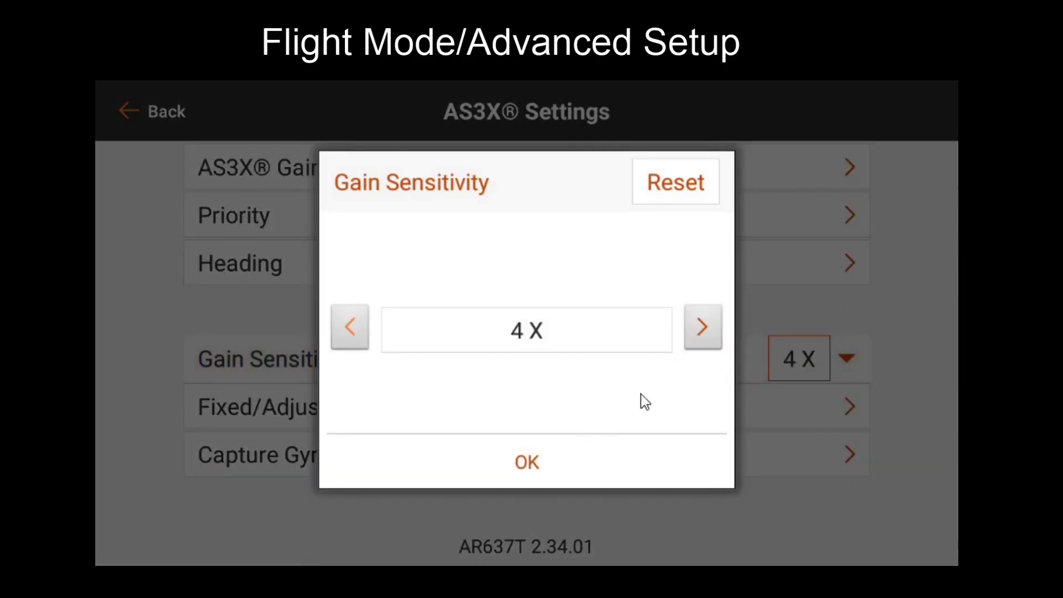
click(351, 327)
click(351, 326)
click(527, 462)
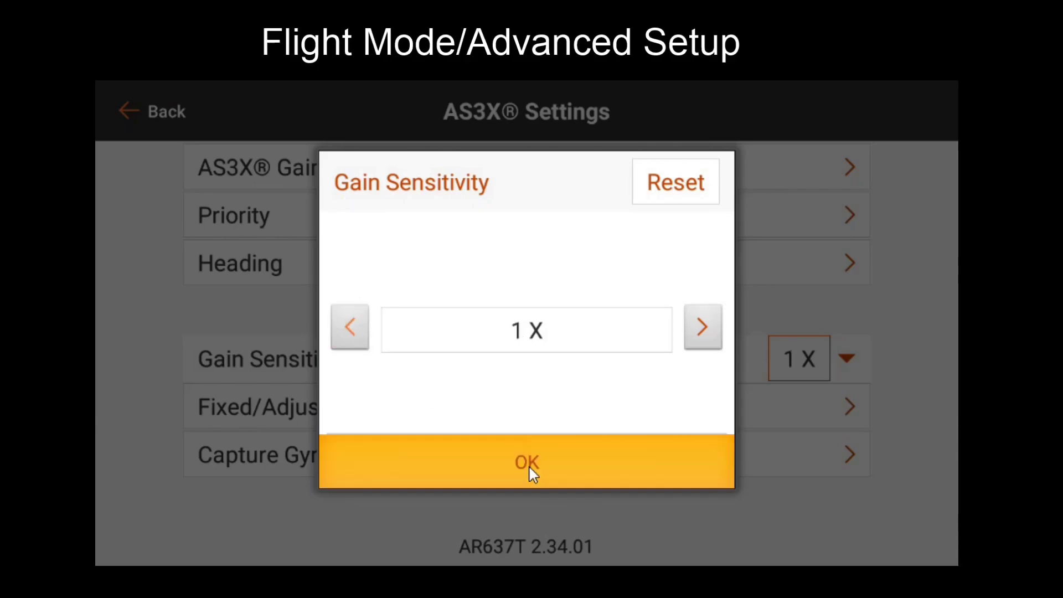
- Review the AS3X Gains and Heading pages, and return to Gyro Settings
click(398, 167)
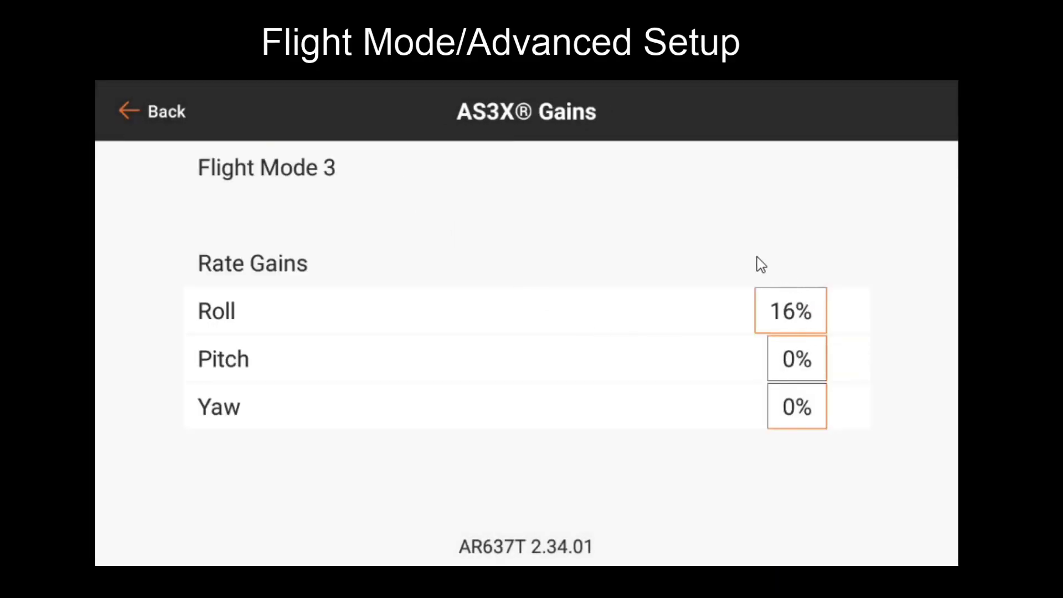
click(154, 119)
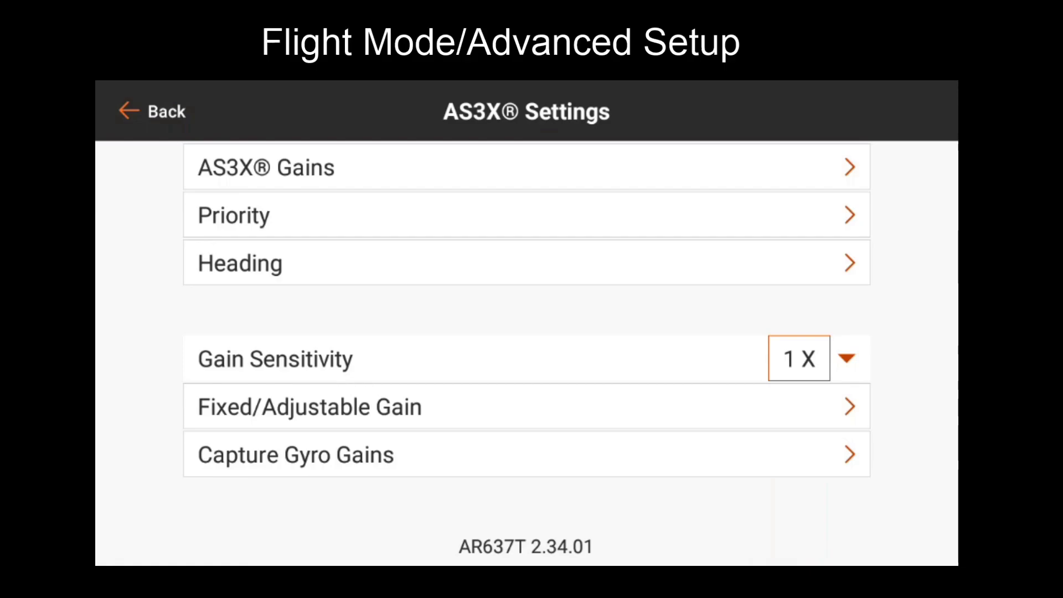
click(360, 264)
click(162, 108)
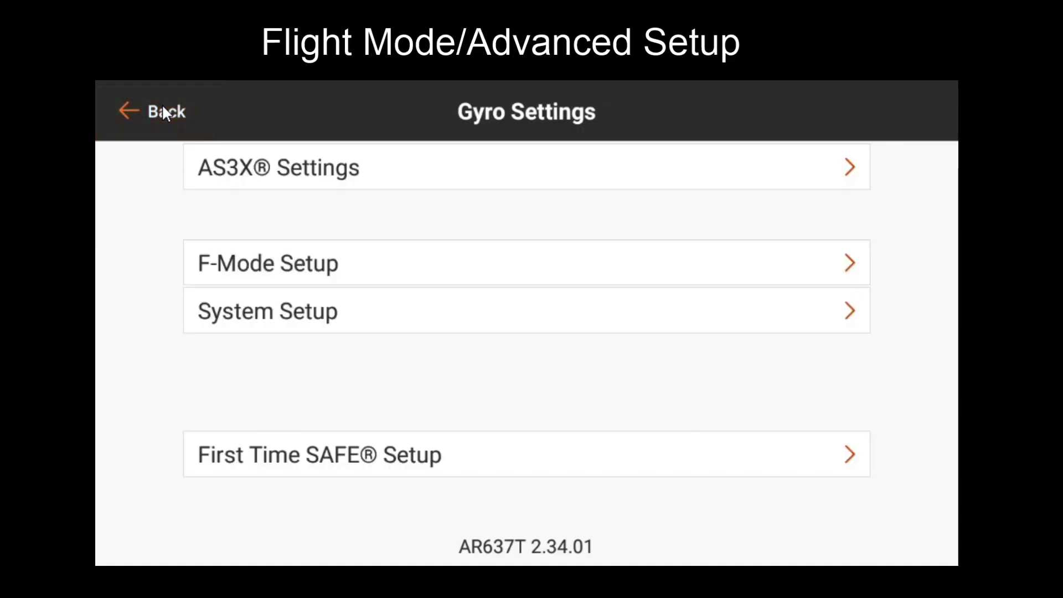
- Open Copy Flight Mode Settings in the System Setup utilities and choose Flight Mode 2 as the source
click(253, 311)
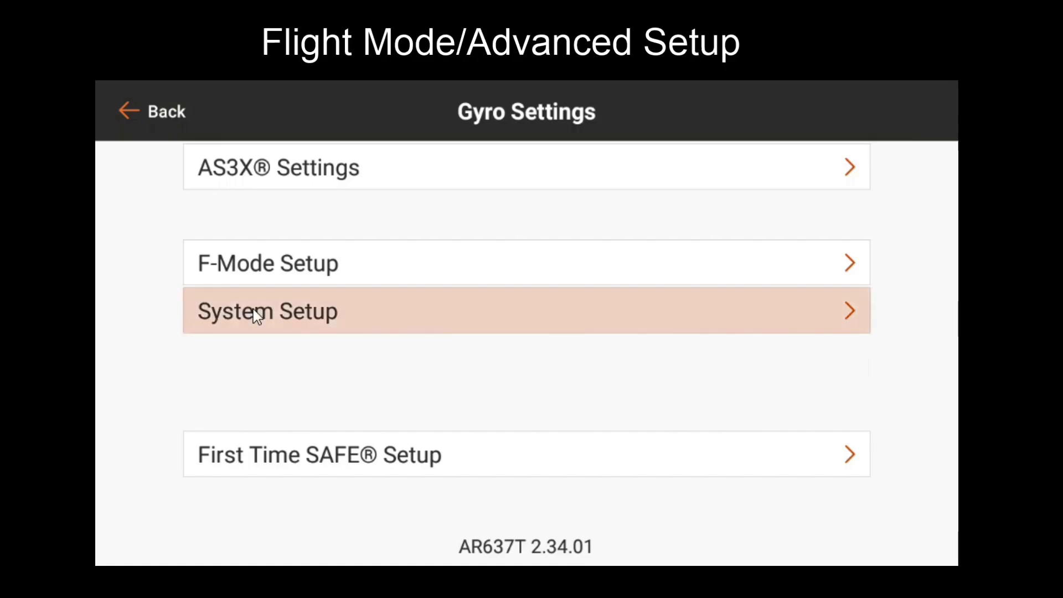
click(255, 358)
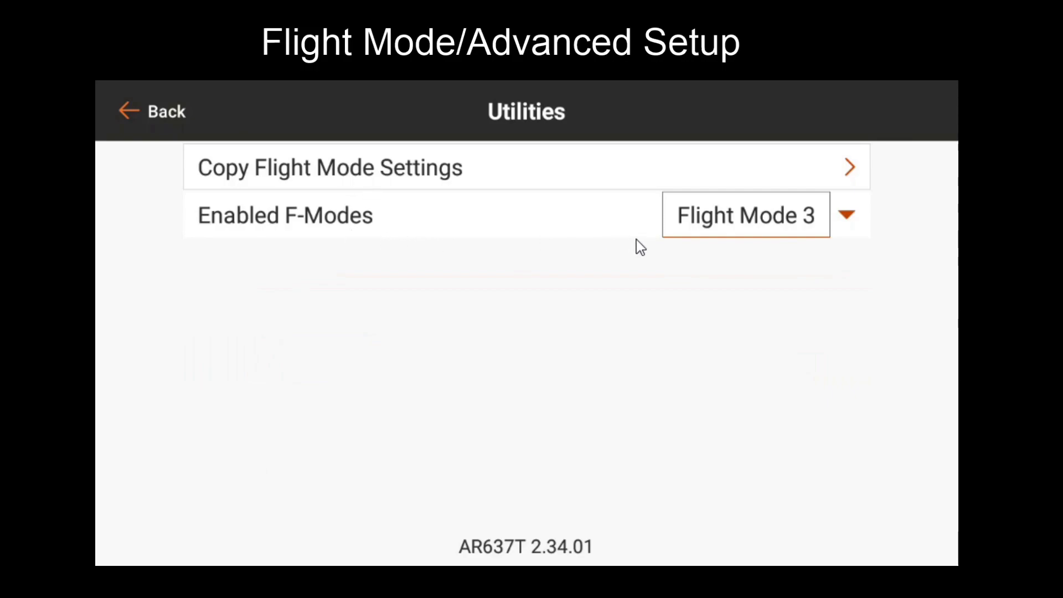
click(357, 172)
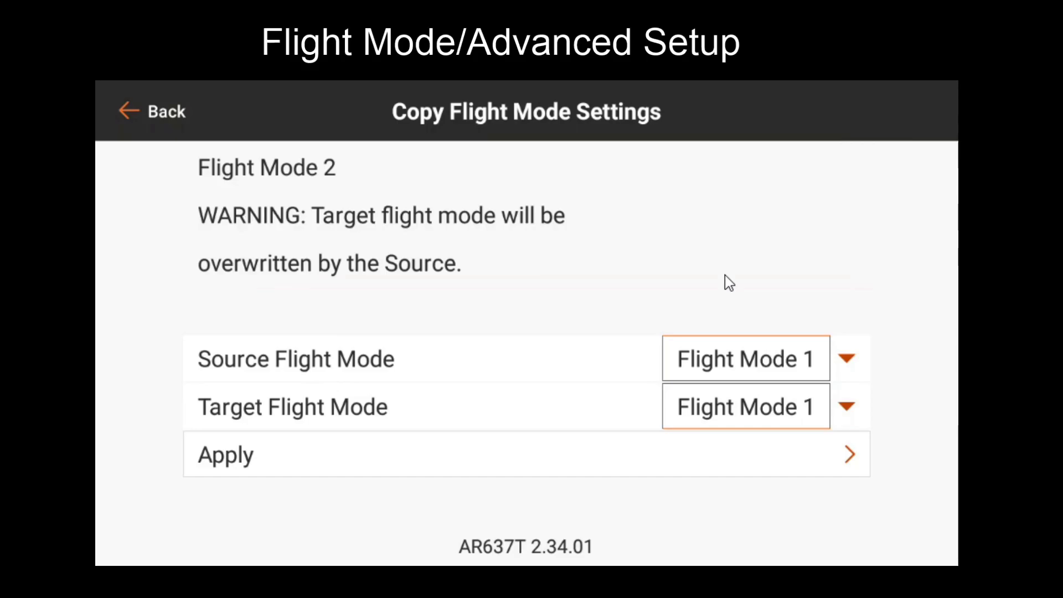
click(733, 357)
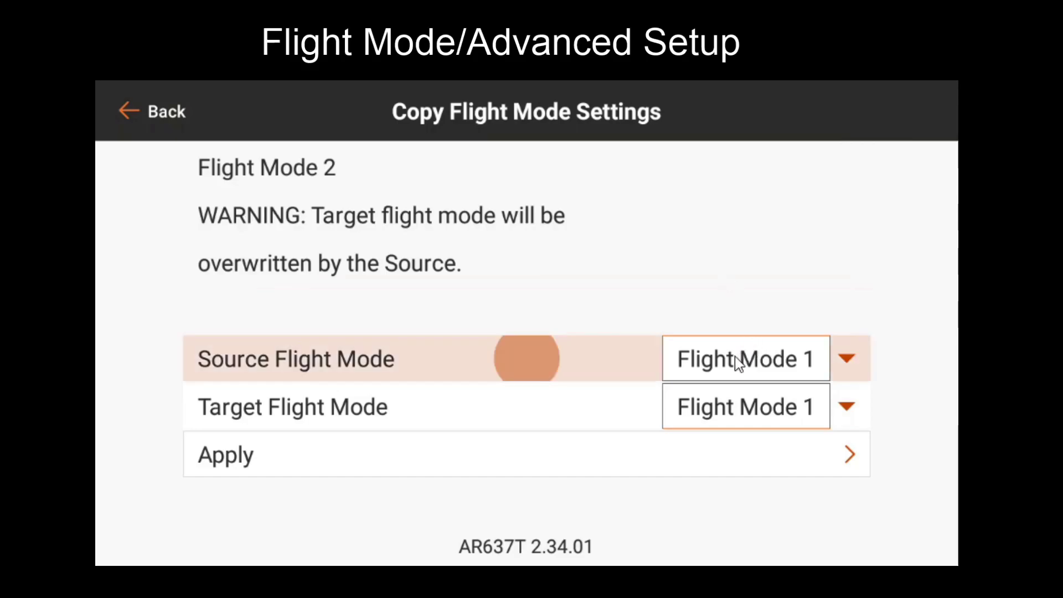
click(707, 340)
click(626, 468)
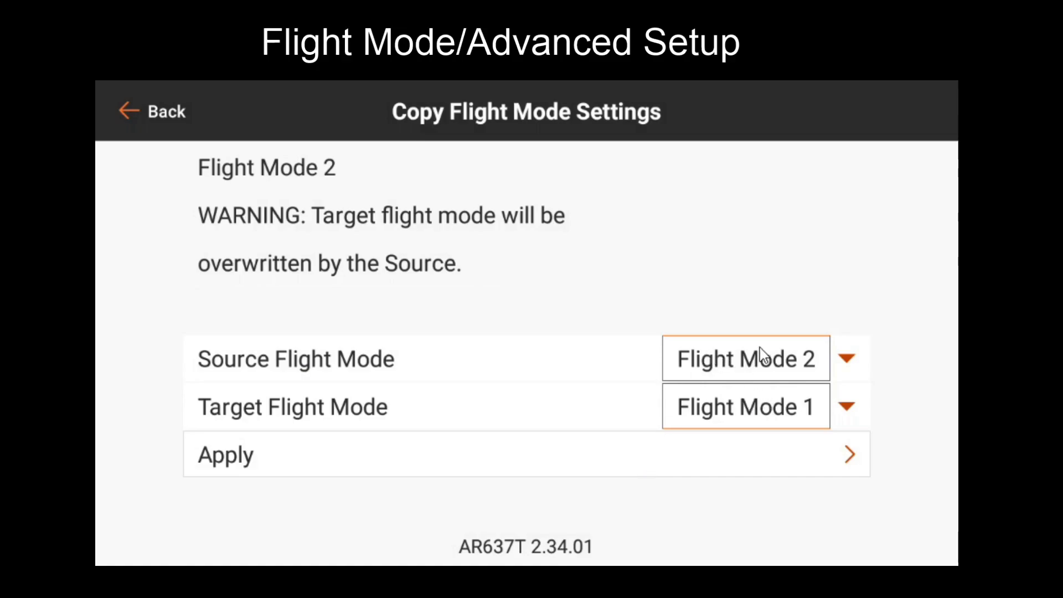
- Choose Flight Mode 3 as the target flight mode for the copy
click(798, 412)
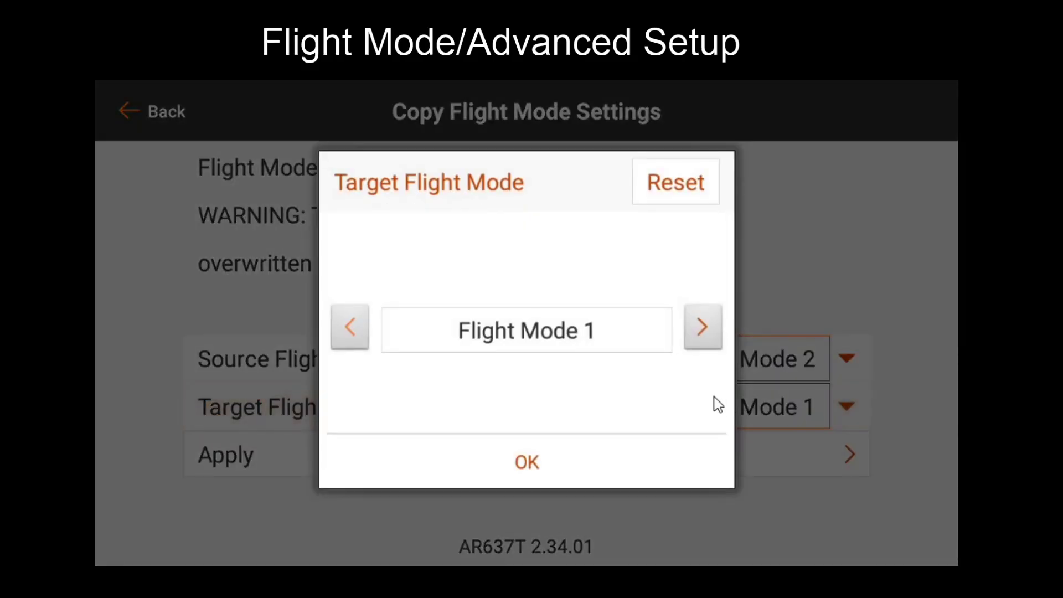
click(714, 333)
click(713, 332)
click(650, 481)
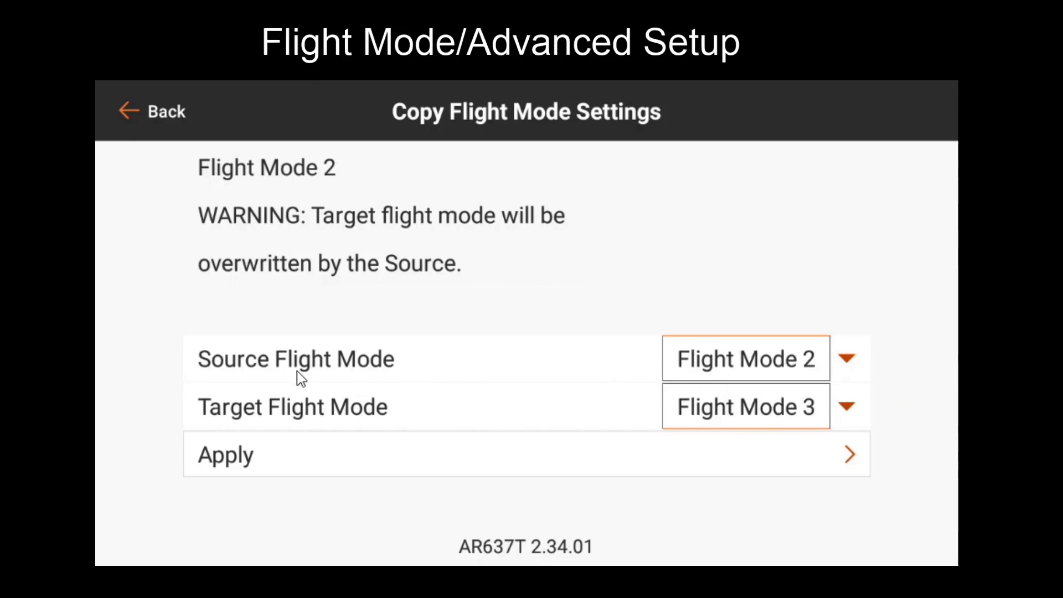
- Apply the copy of Flight Mode 2 onto Flight Mode 3 and return to Gyro Settings
click(435, 455)
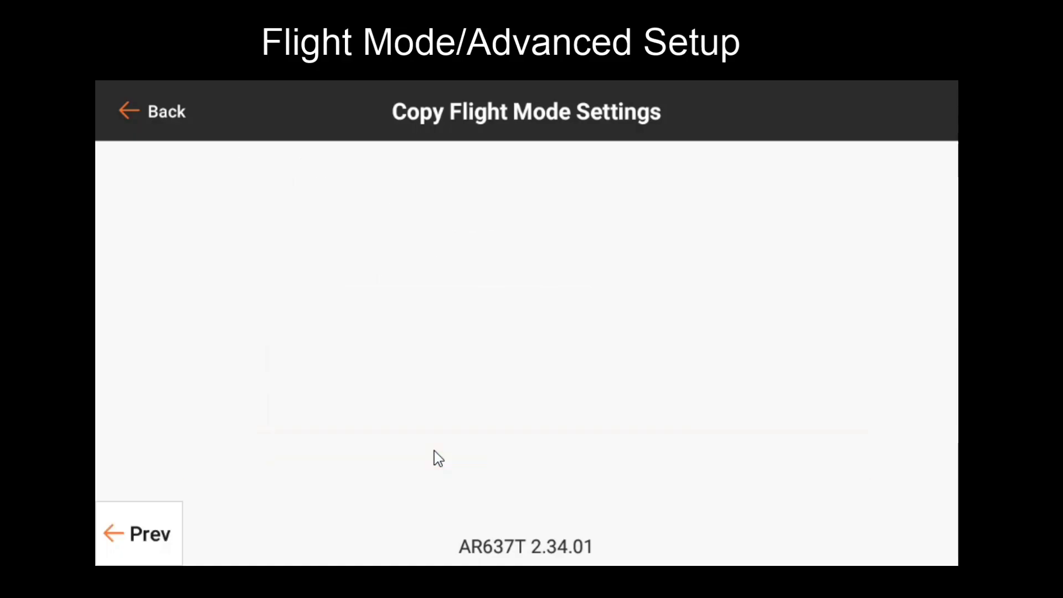
click(453, 472)
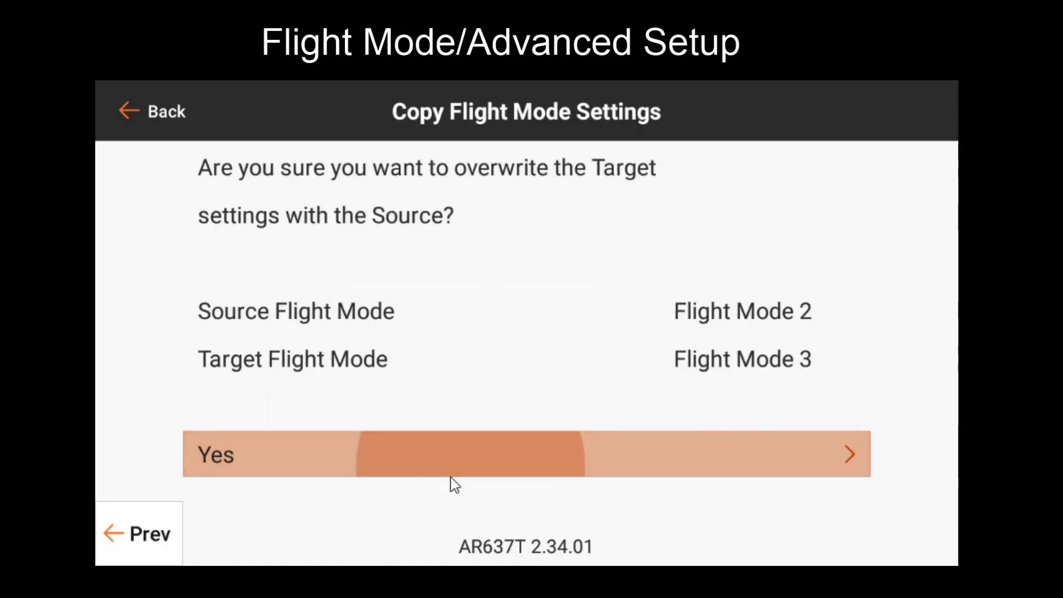
click(426, 326)
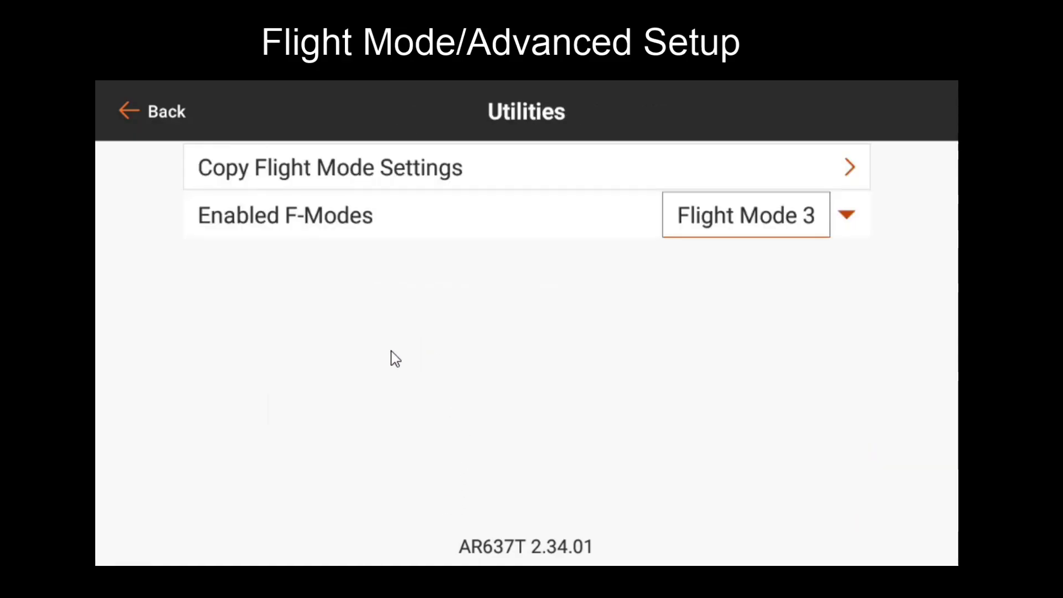
click(160, 116)
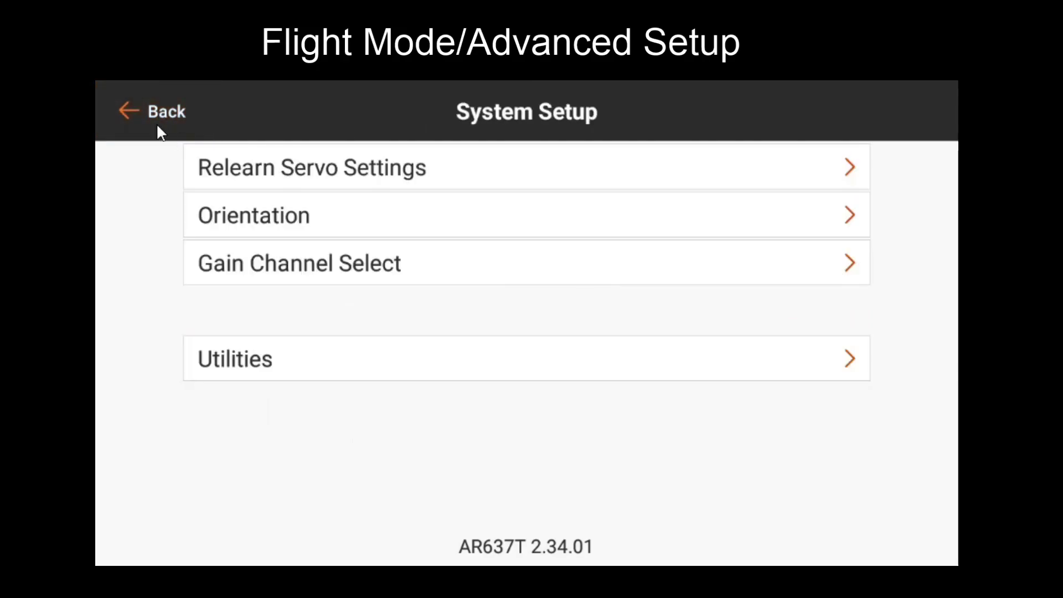
click(158, 126)
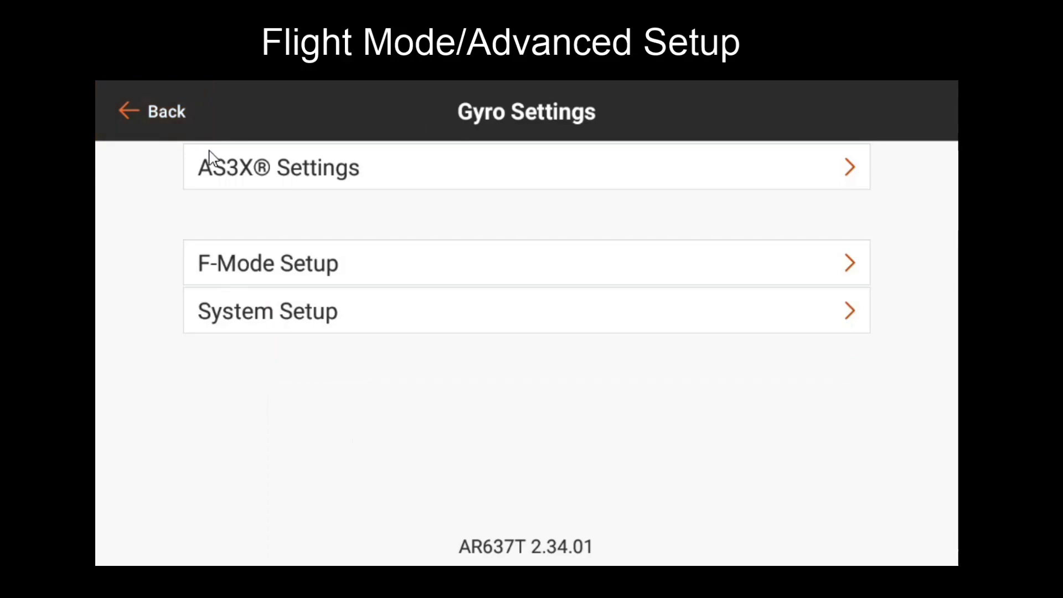